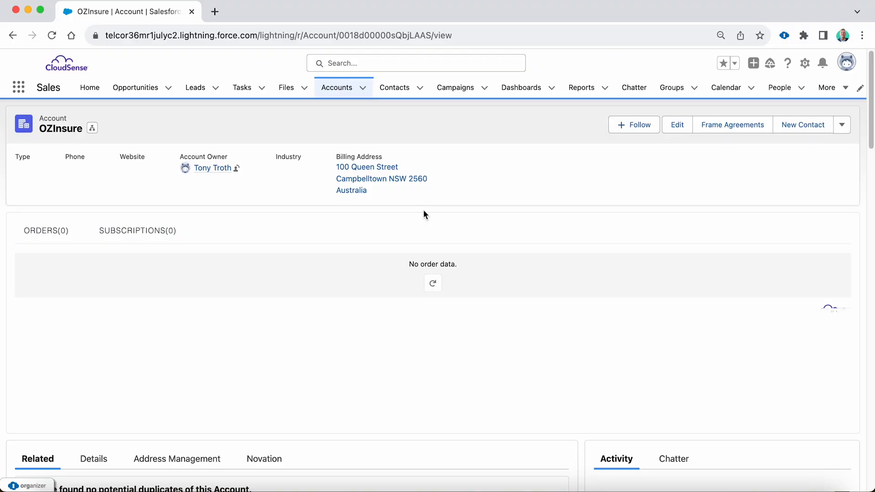
Step: Open Quick Quote for the OZInsure account and select the 50MB Gold Diverse Pathway managed fibre product under Domestic Connectivity - Access
left_click(842, 125)
left_click(803, 205)
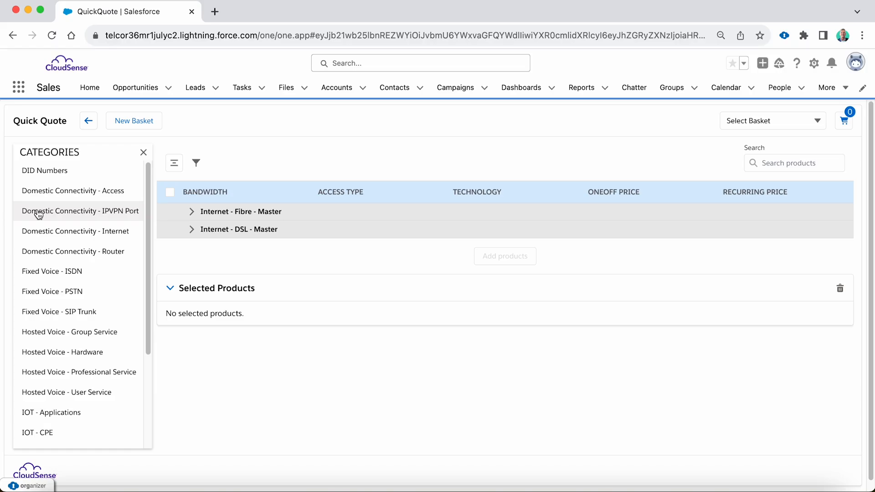
left_click(58, 191)
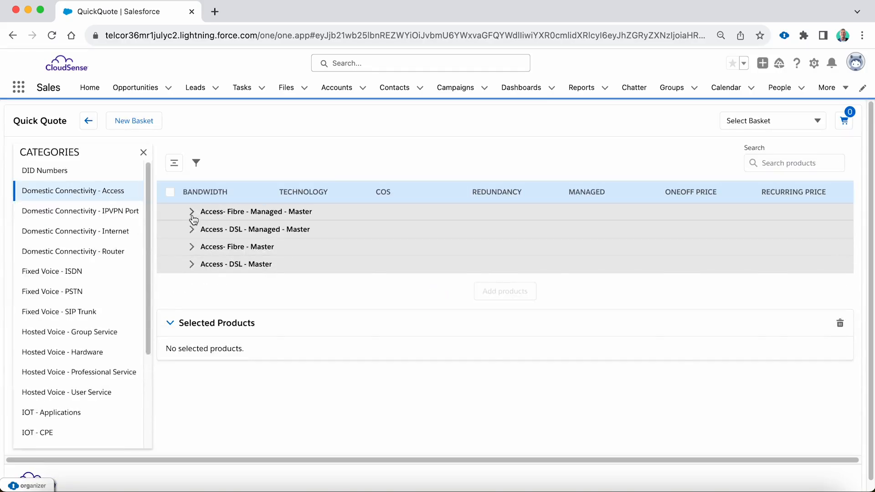
left_click(192, 214)
left_click(170, 264)
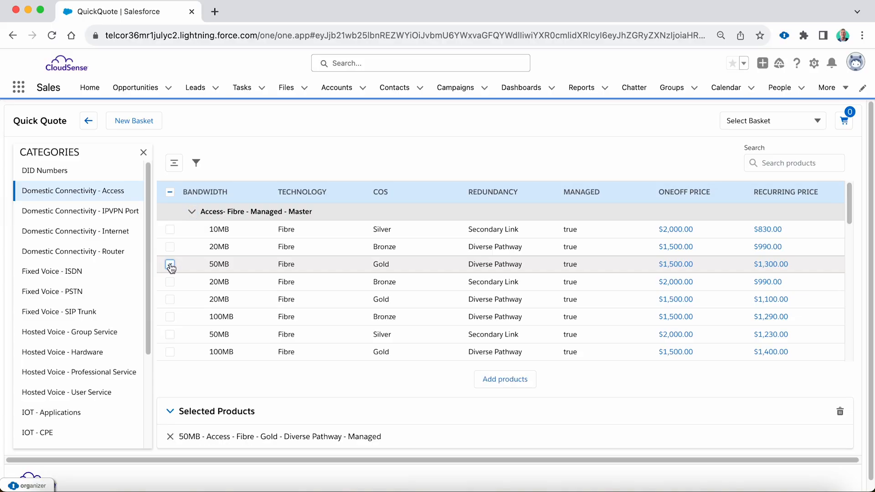
Step: Select the 50MB Standalone fibre product from the Domestic Connectivity - Internet category
left_click(96, 233)
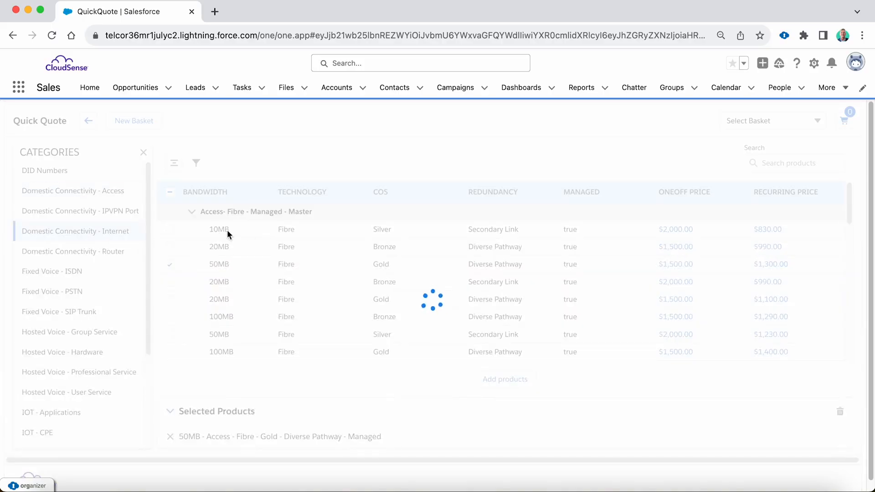
left_click(192, 212)
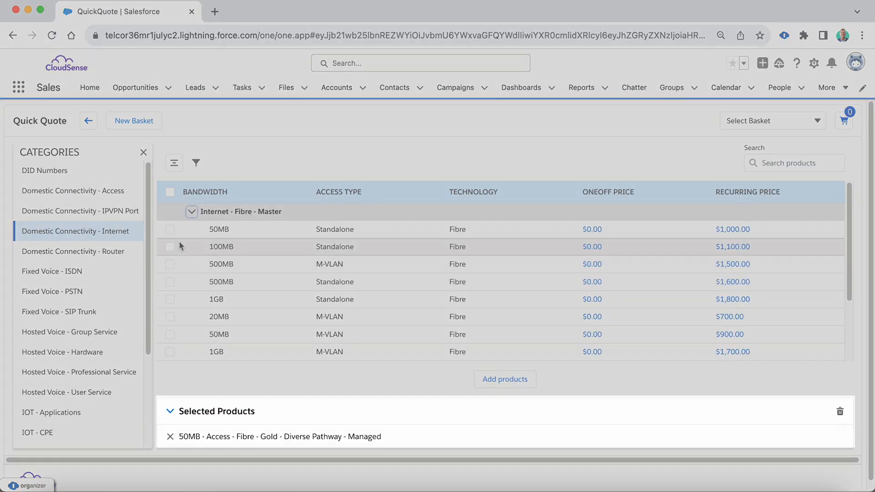
left_click(171, 229)
Step: Select the Cisco ISR 1101 Man Yes router from the Domestic Connectivity - Router category
left_click(106, 249)
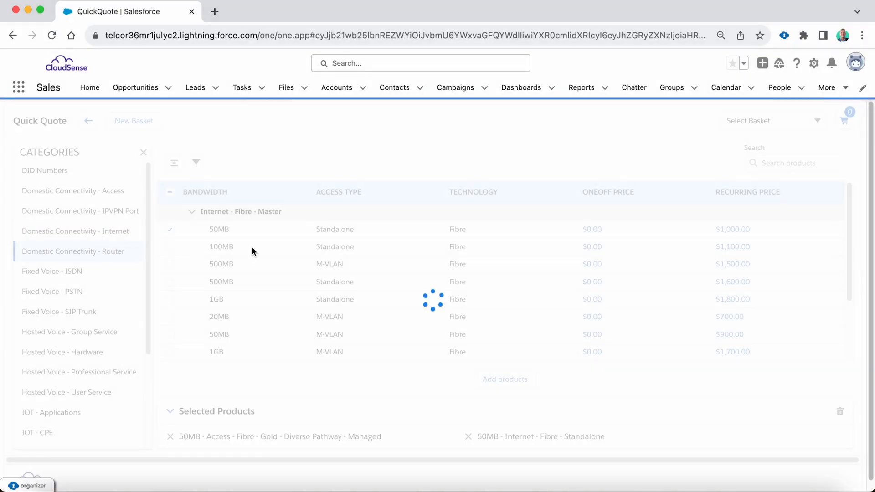
left_click(192, 212)
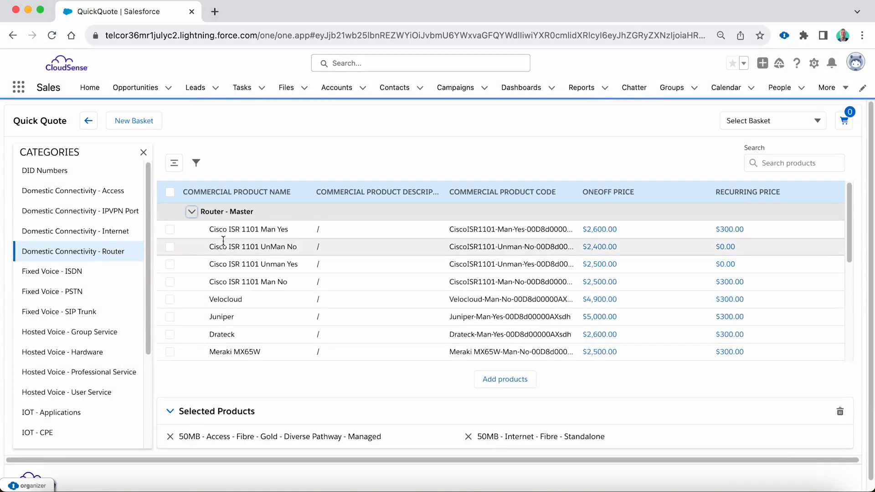
left_click(170, 230)
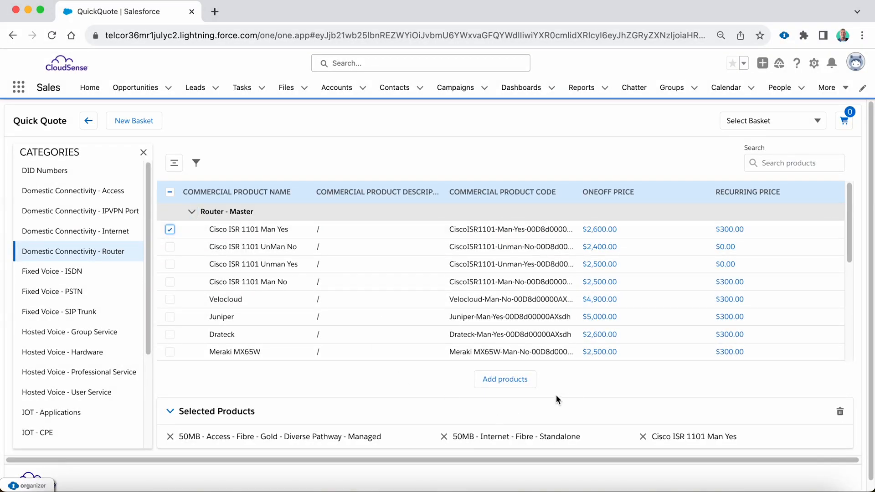
Step: Choose the 10 Days Professional Services add-on for the access product, check the other products' add-ons, and add everything to the cart
left_click(504, 377)
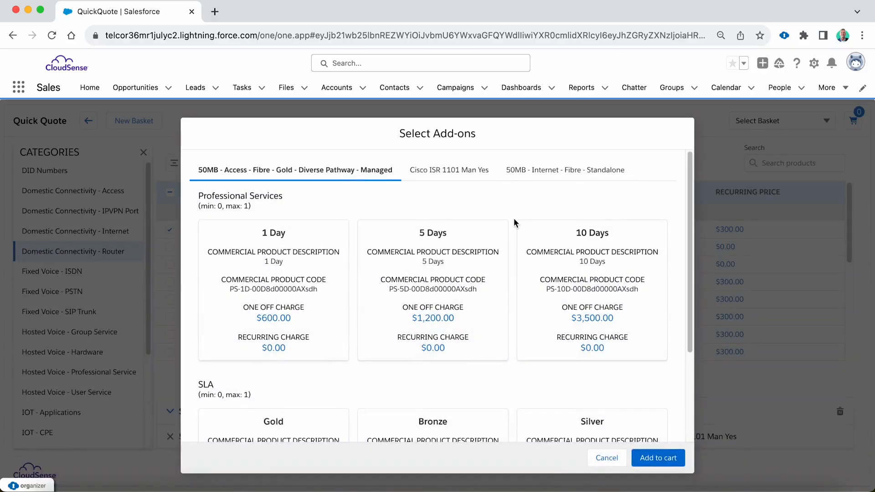
left_click(575, 246)
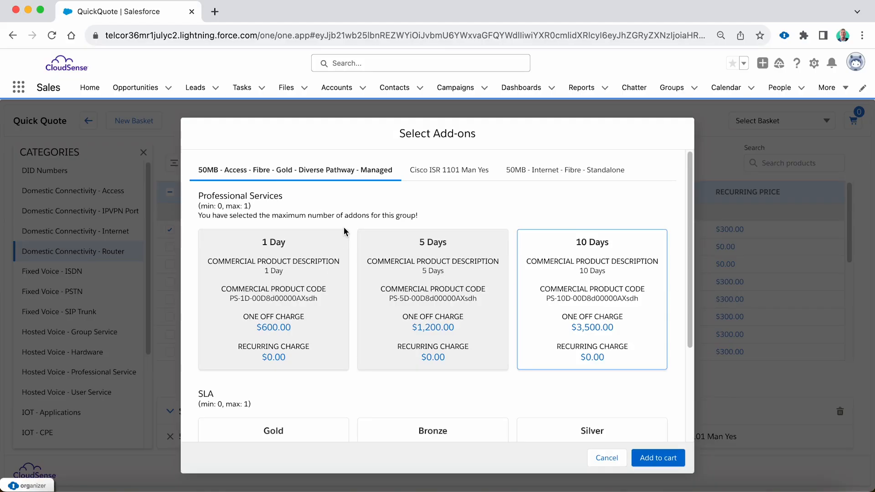
scroll(344, 227, "down", 3)
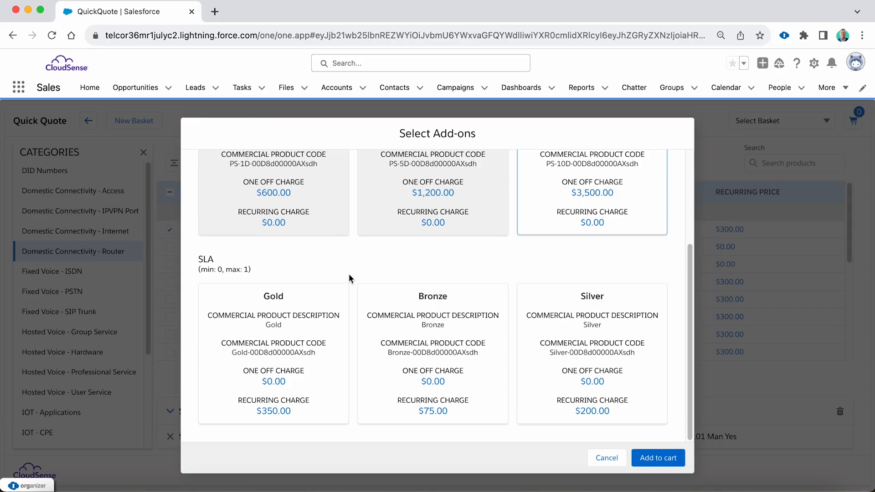
scroll(349, 274, "up", 3)
left_click(452, 170)
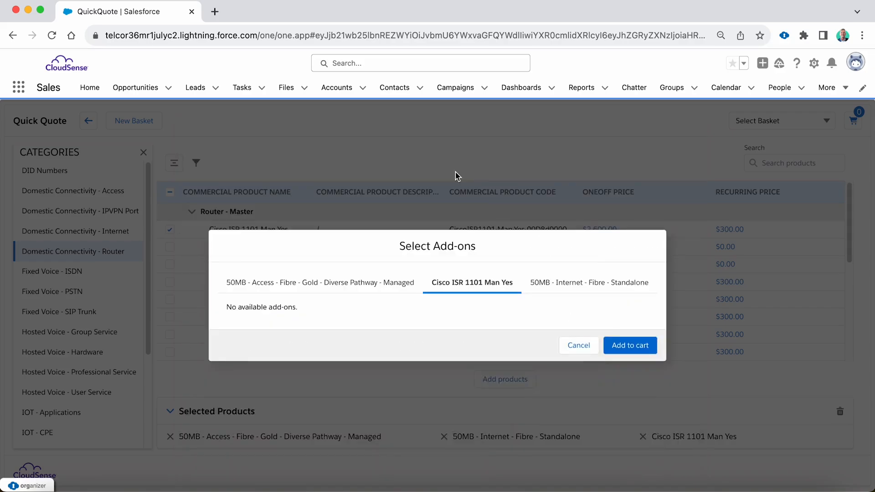
left_click(559, 283)
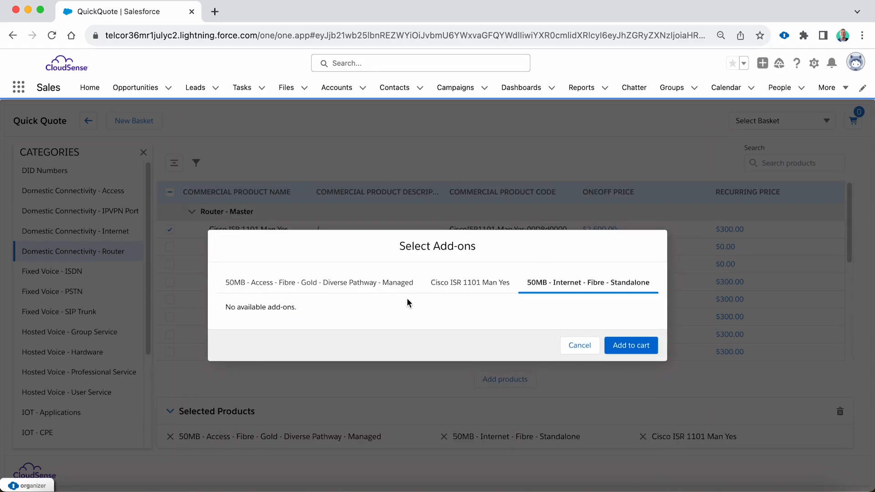
left_click(349, 291)
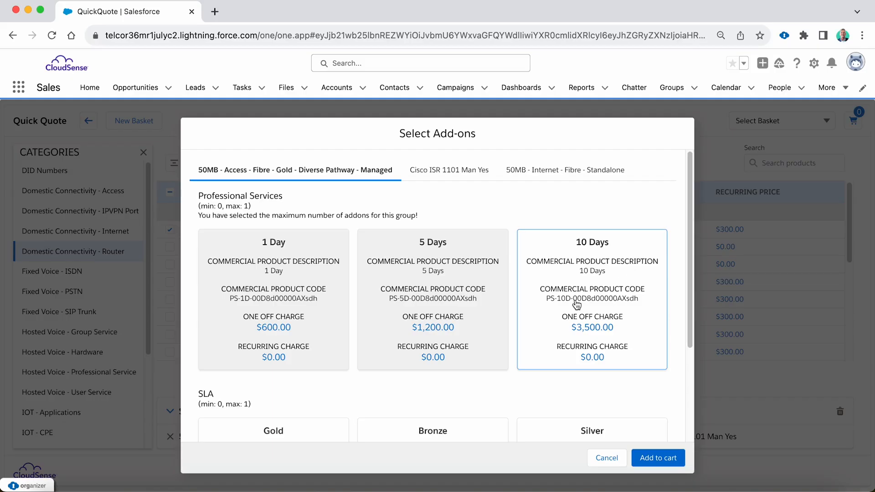
left_click(659, 460)
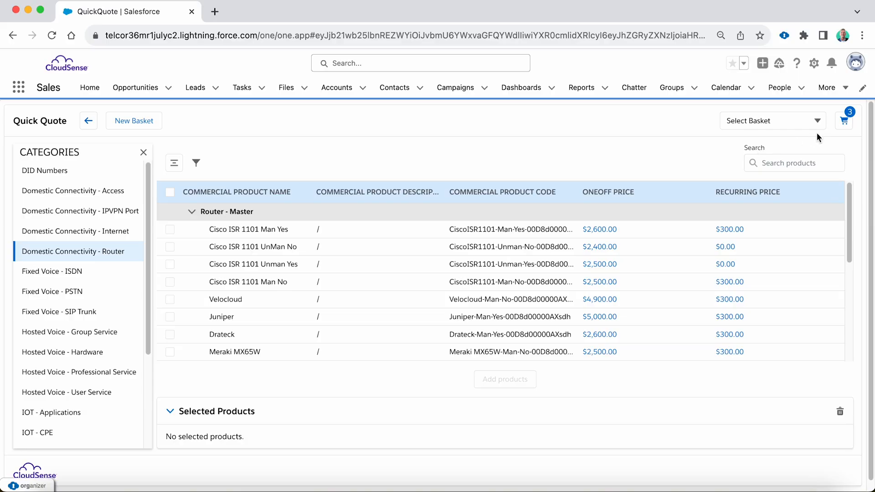
Step: Open the full cart and set the quantity of the access, internet and router products to 18 each
left_click(844, 121)
left_click(719, 409)
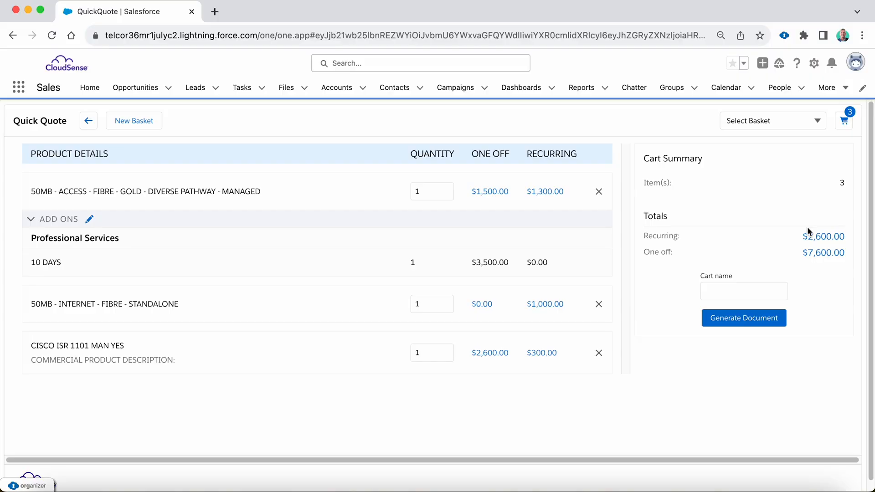
left_click(417, 191)
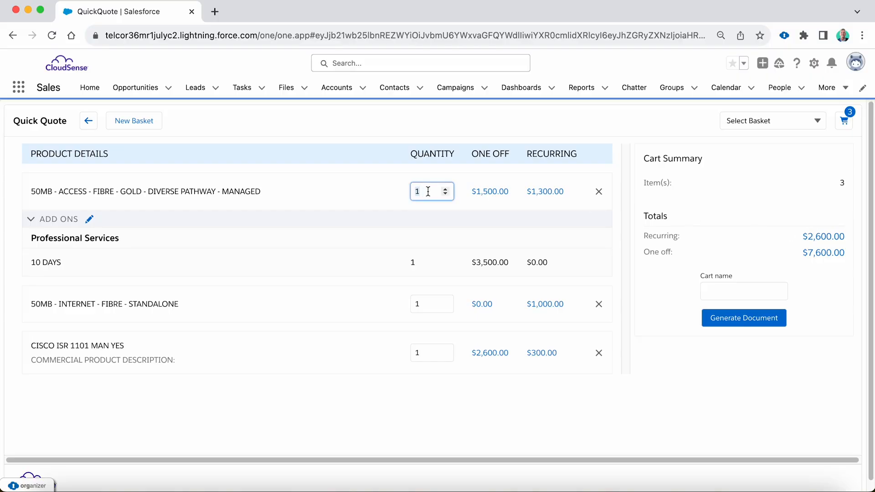
type("8")
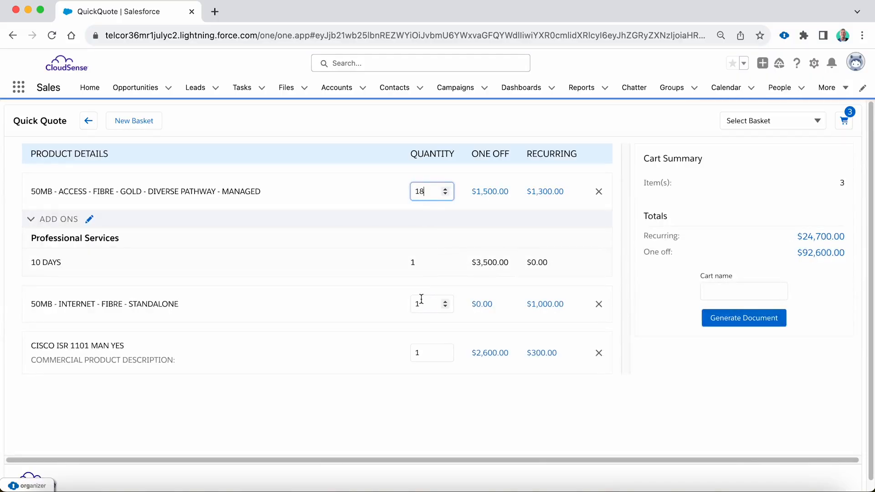
left_click(426, 303)
type("8")
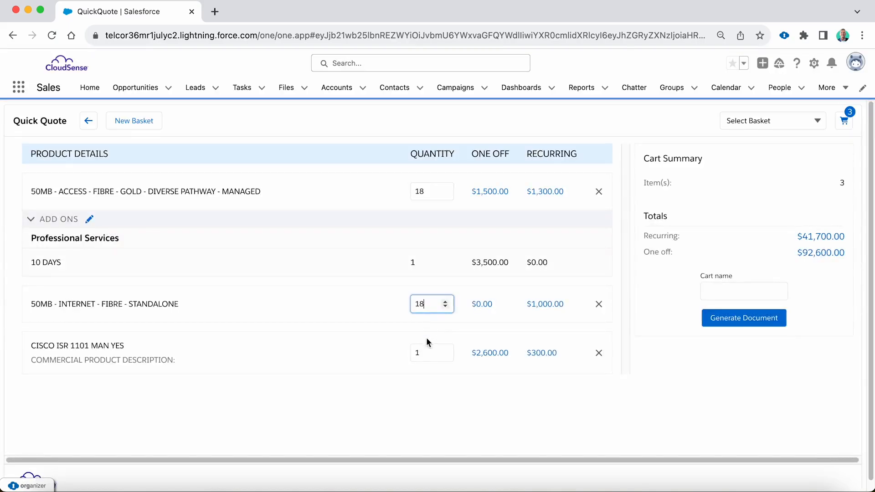
left_click(427, 353)
type("8")
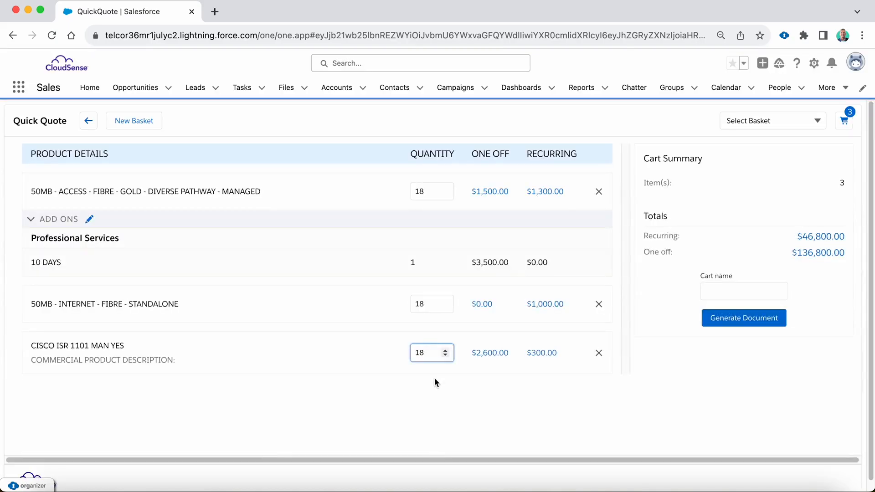
left_click(648, 390)
Step: Name the cart DC1, generate its quote document, and close the PDF preview
left_click(733, 291)
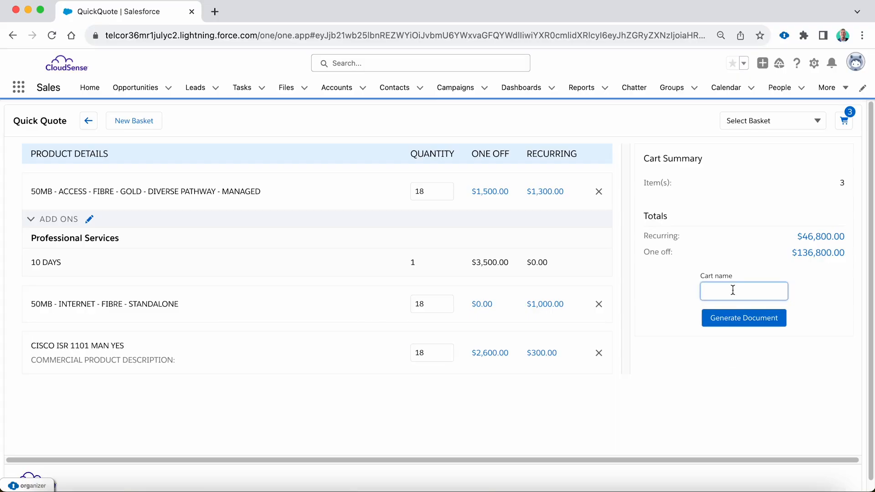
type("DC1")
left_click(746, 318)
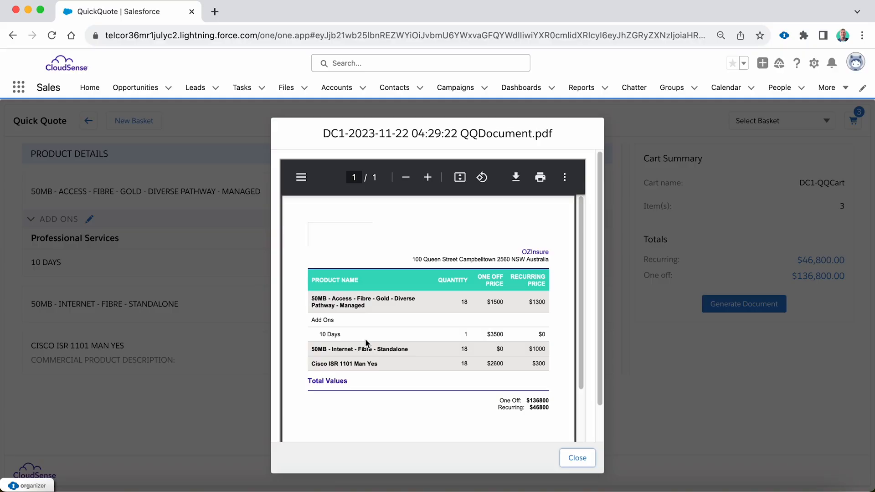
left_click(576, 458)
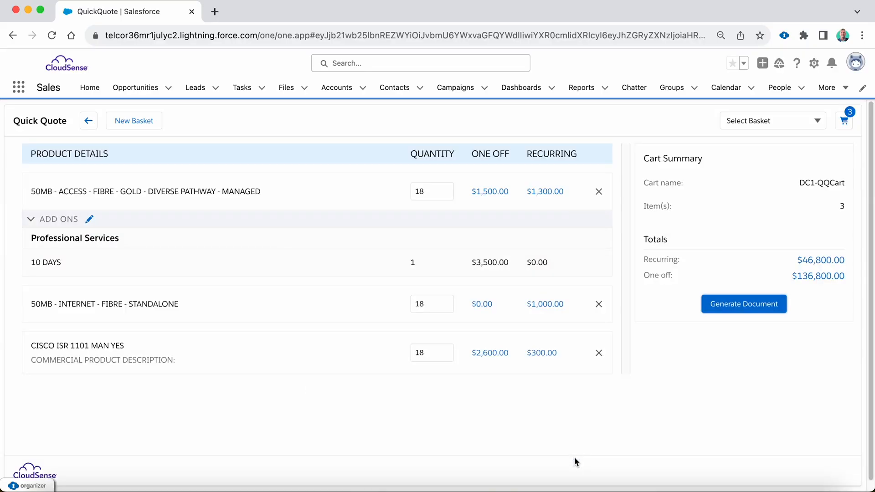
Step: Open the TTFinance-DC-002 opportunity and review its deal summary and detail fields
left_click(139, 89)
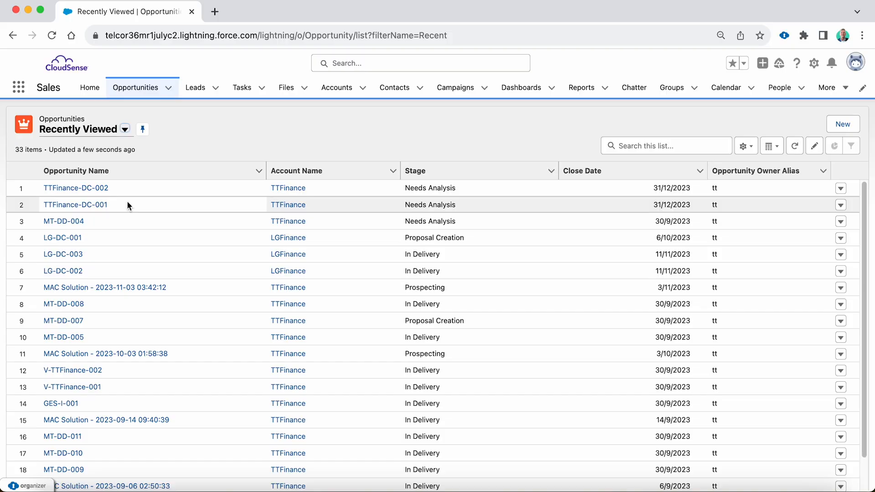
left_click(85, 188)
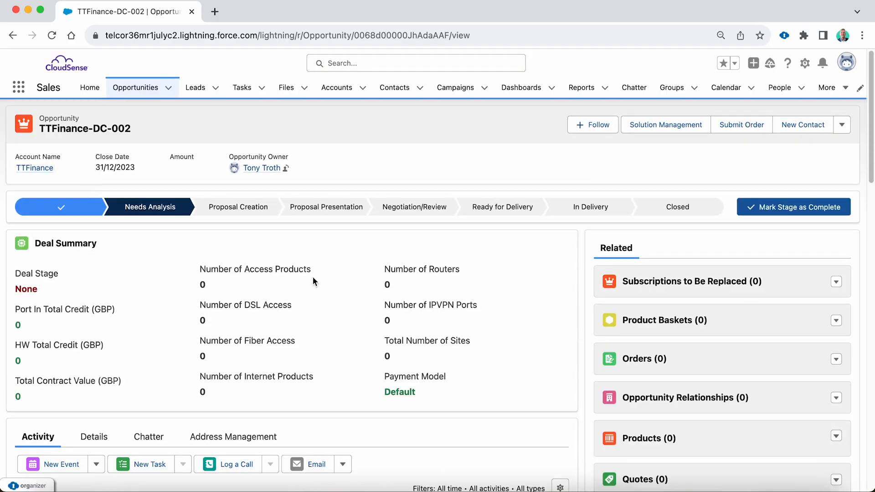
scroll(361, 294, "down", 5)
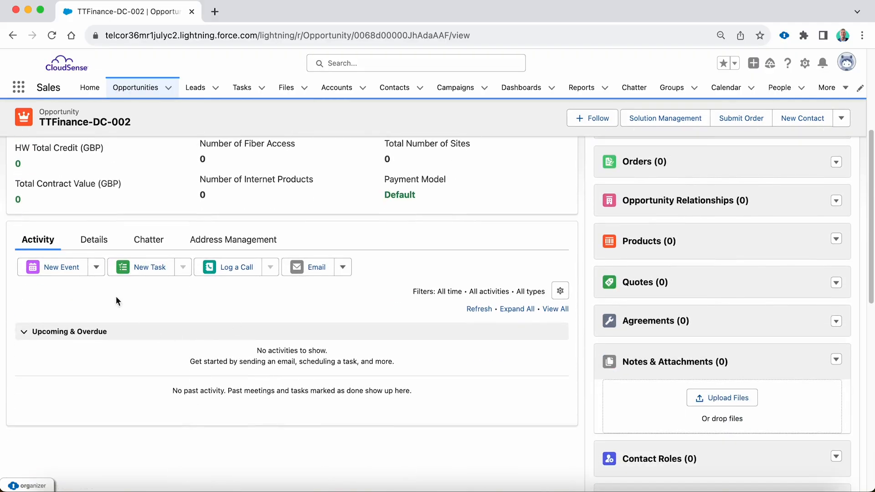
left_click(95, 242)
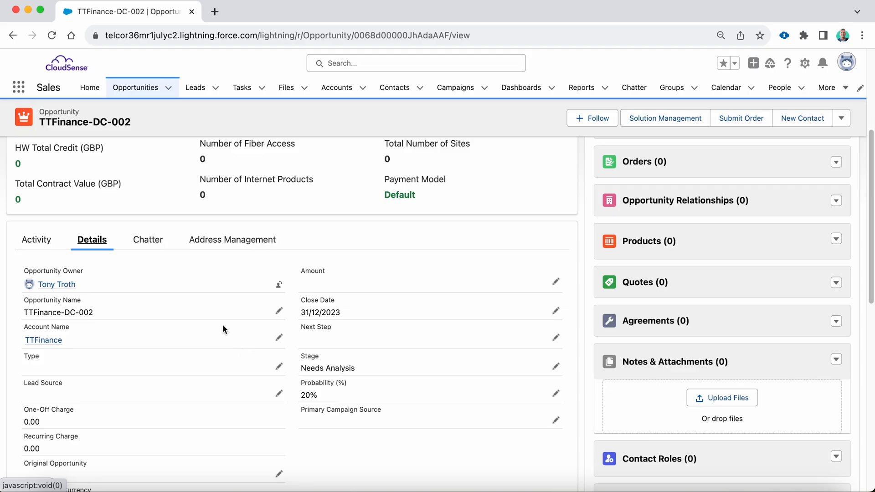
scroll(431, 294, "up", 3)
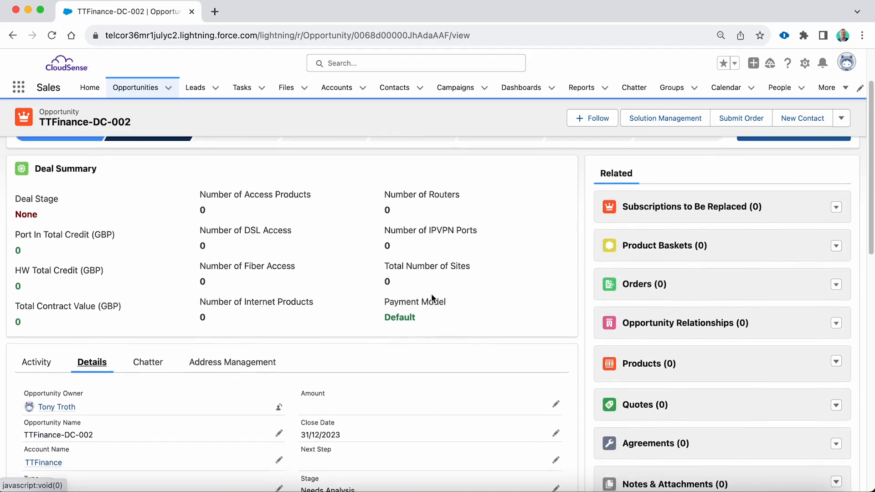
scroll(489, 302, "up", 1)
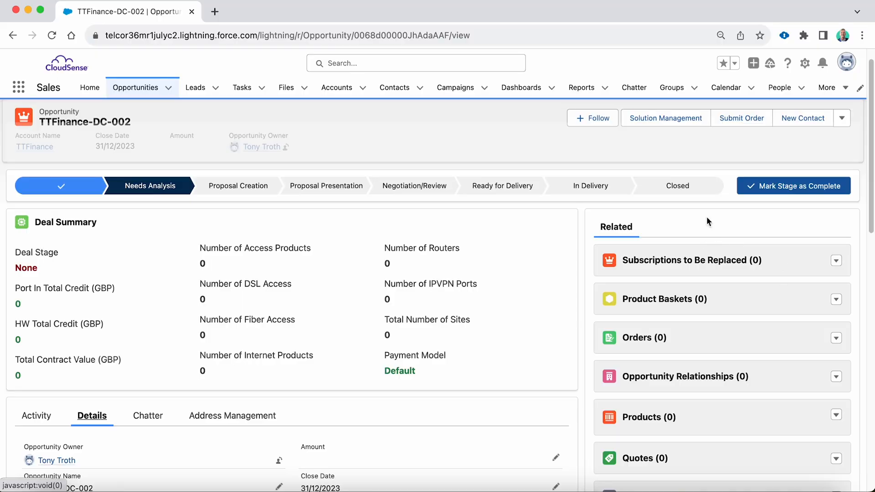
Step: Create a new solution for the opportunity and add the Domestic Connectivity template to it
left_click(670, 118)
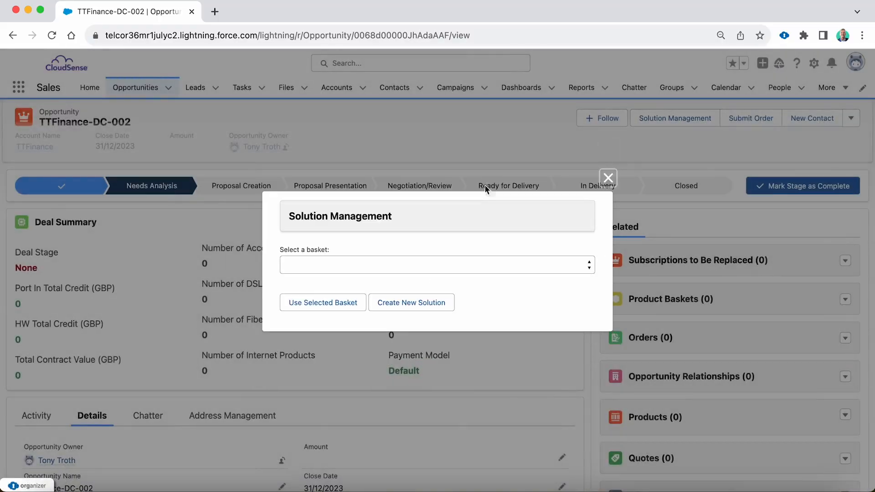
left_click(428, 314)
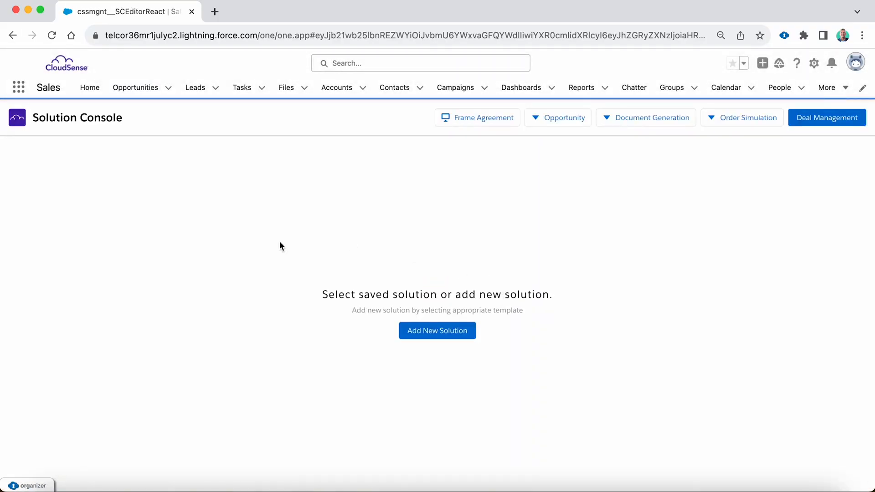
left_click(447, 335)
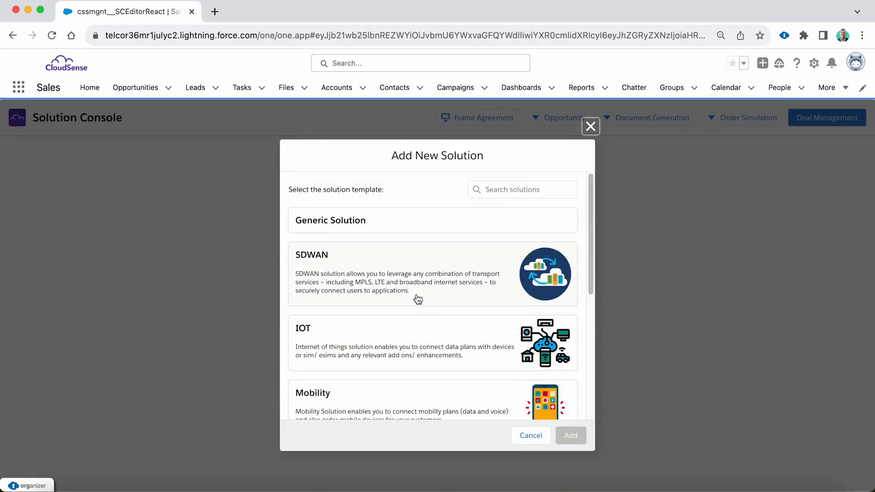
scroll(418, 299, "down", 5)
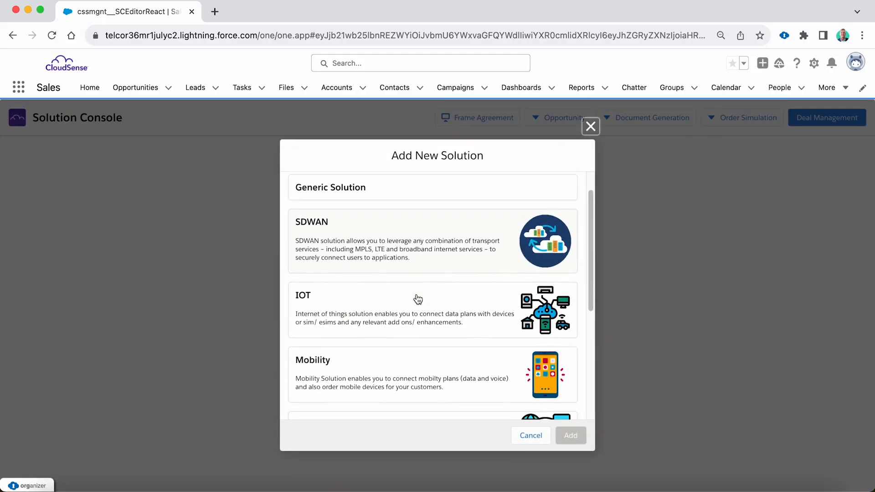
scroll(418, 300, "down", 2)
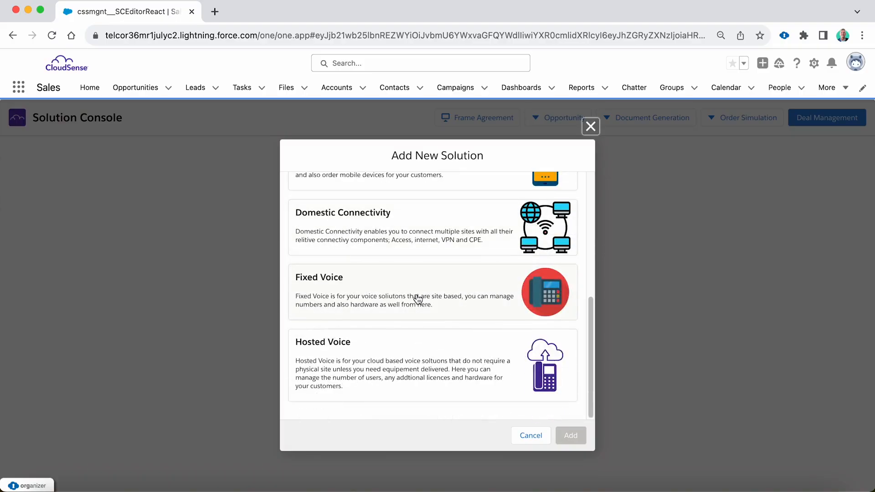
scroll(418, 300, "up", 7)
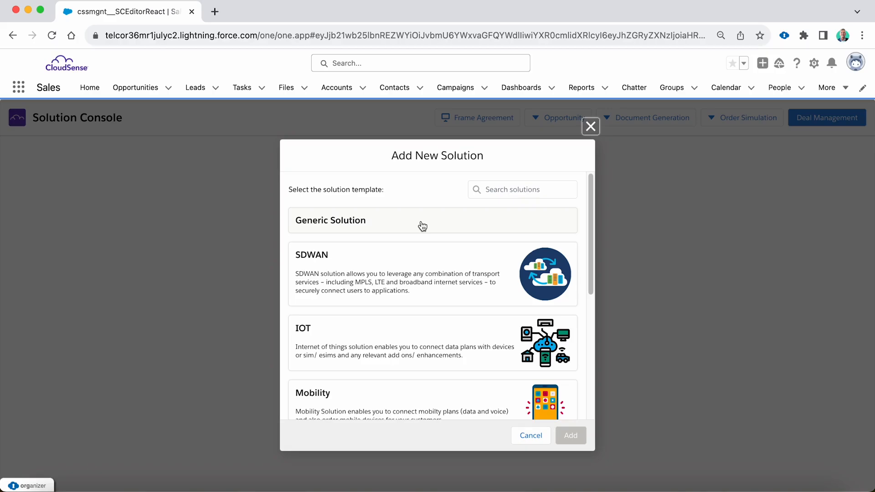
scroll(422, 227, "down", 3)
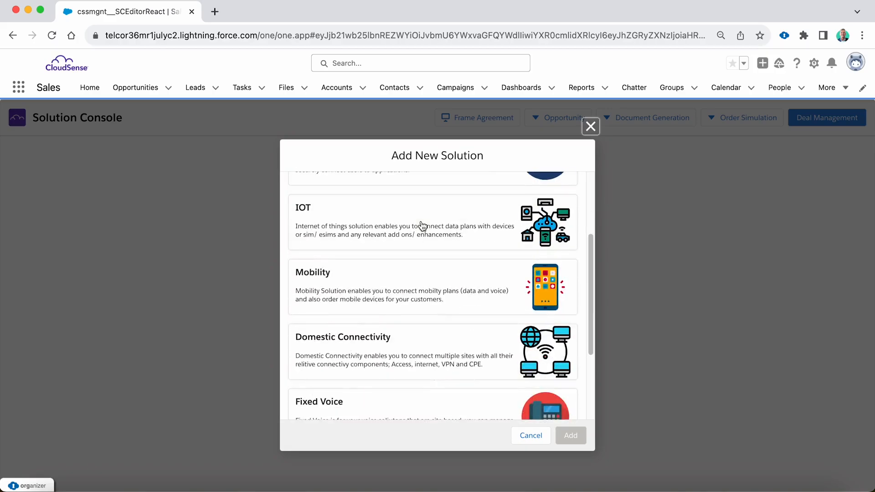
left_click(399, 351)
left_click(572, 438)
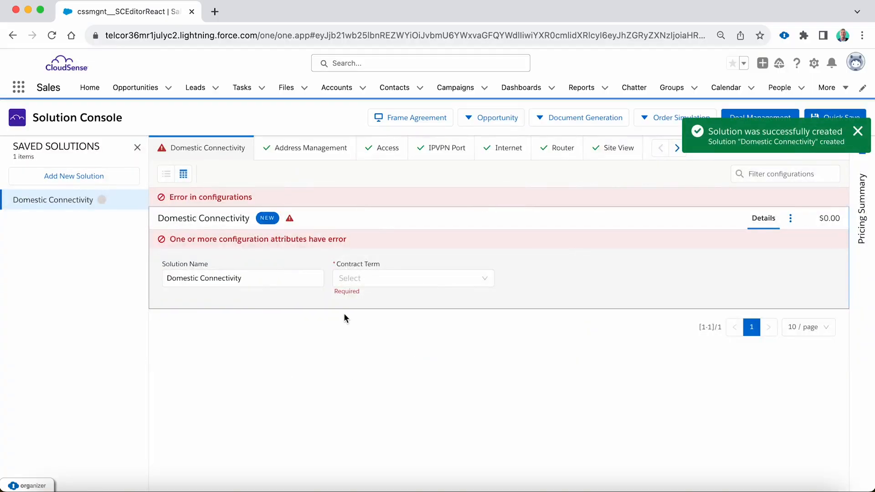
Step: Collapse the saved solutions list, expand the pricing summary, and set the solution's contract term to 12 Months
left_click(138, 148)
left_click(861, 203)
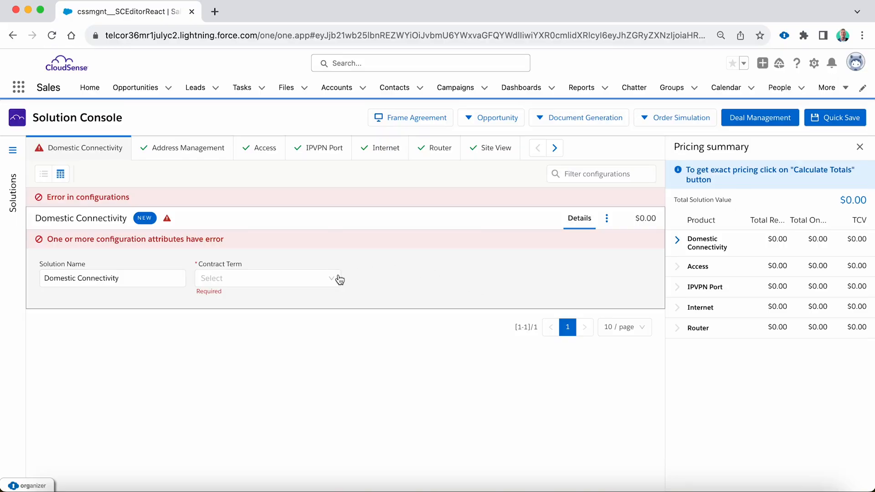
left_click(302, 277)
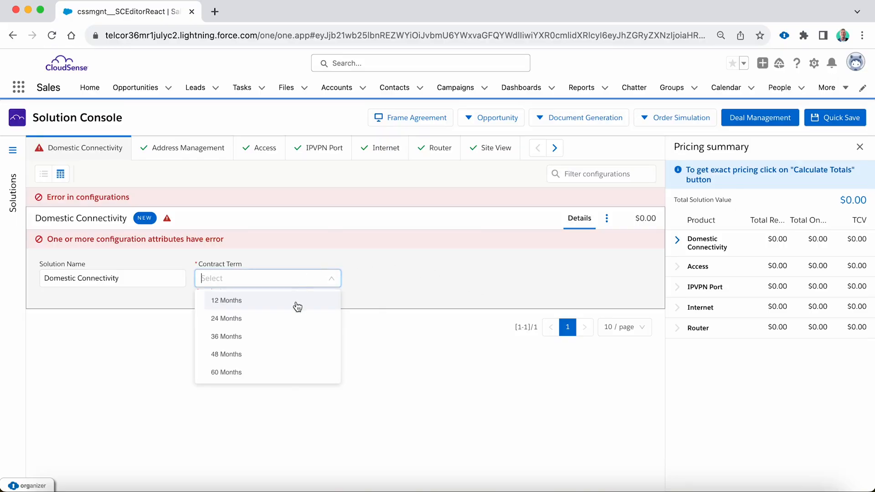
left_click(295, 301)
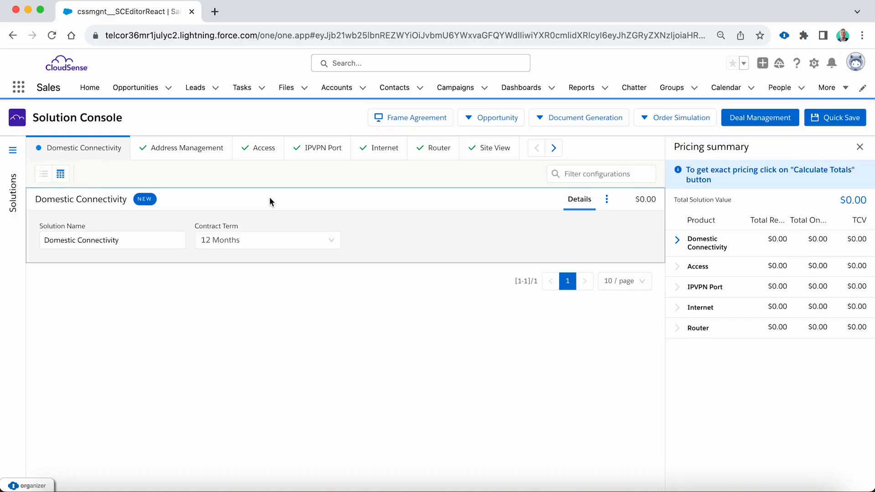
Step: Load the site addresses into Address Management from the TTFinance Addresses Full CSV file
left_click(198, 154)
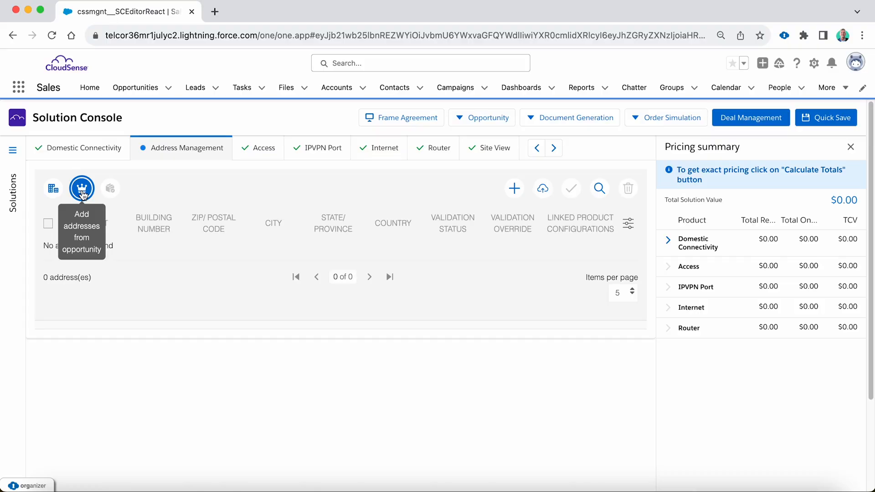
left_click(55, 193)
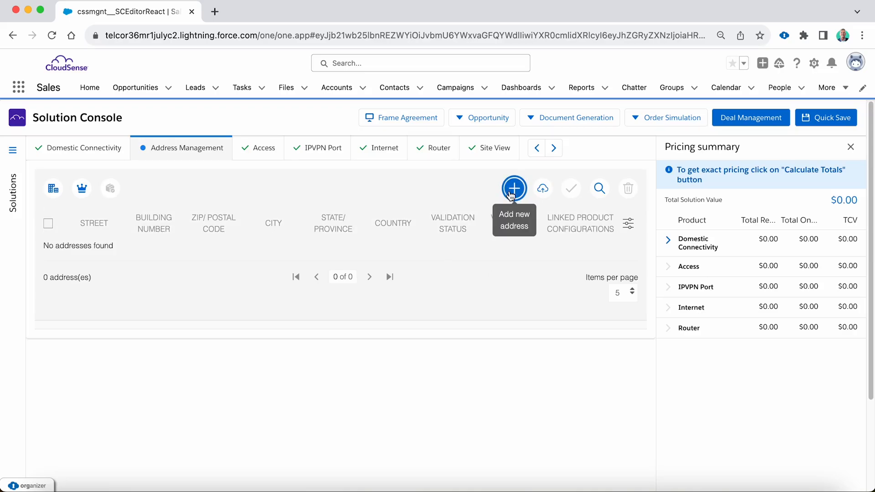
left_click(542, 188)
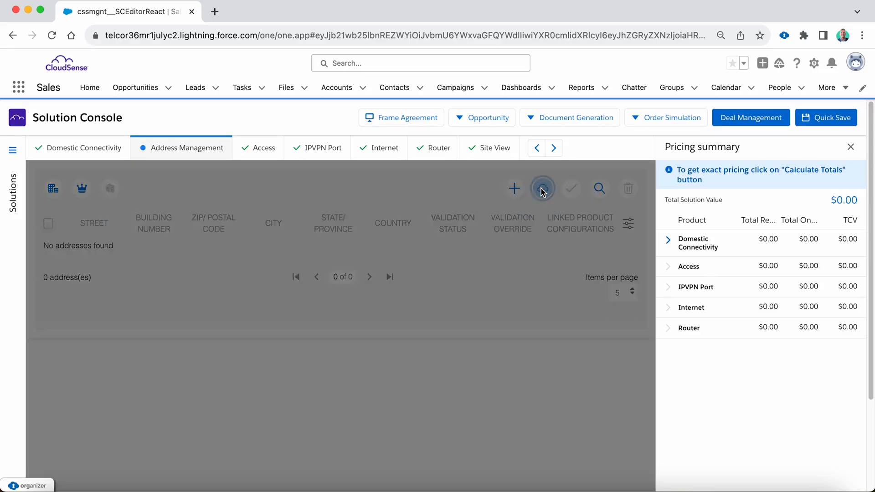
left_click(293, 386)
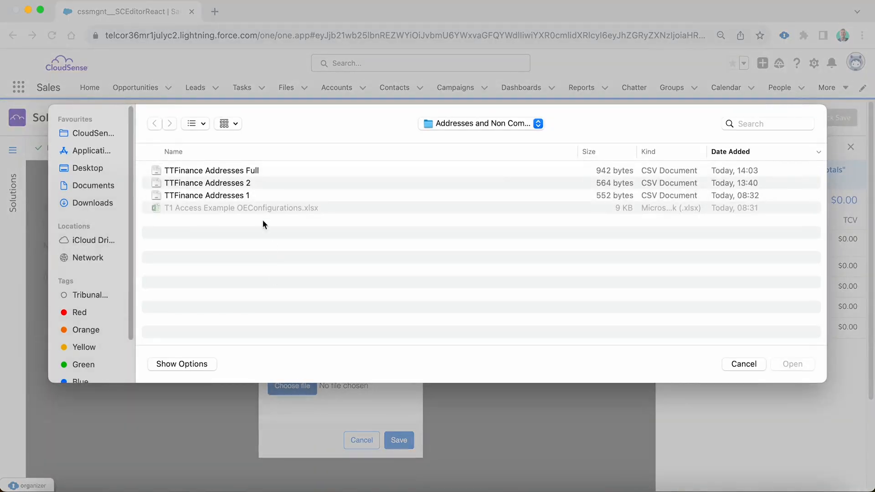
double_click(244, 170)
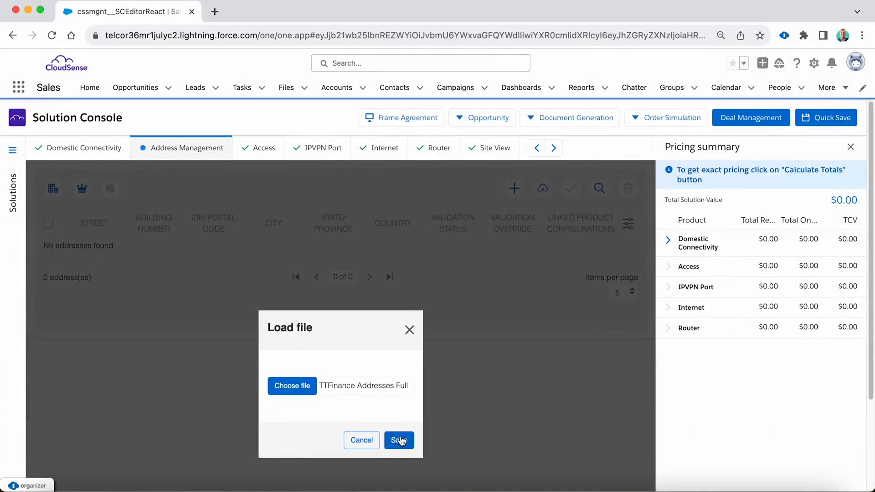
left_click(399, 440)
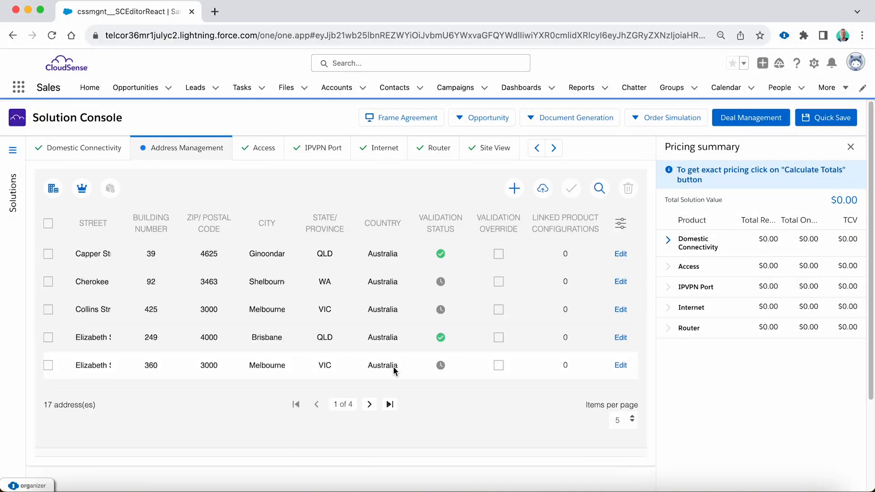
Step: Show 25 addresses per page and look through the imported address list
scroll(547, 338, "down", 2)
left_click(621, 371)
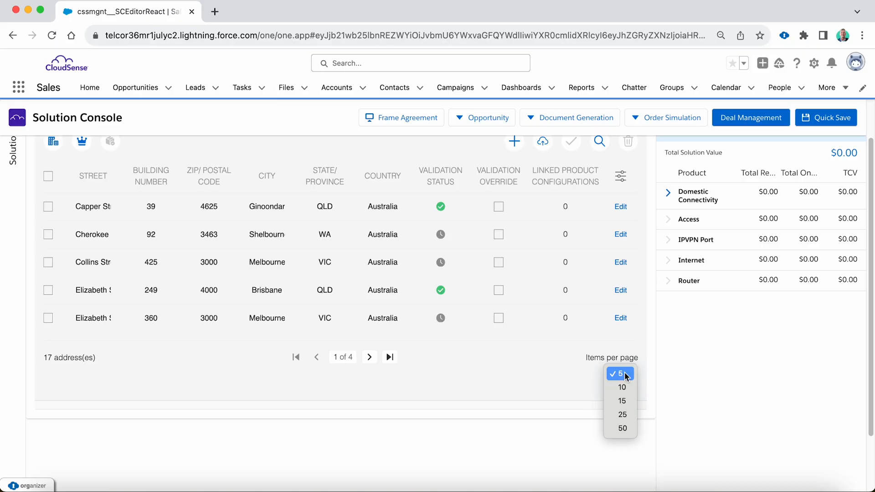
left_click(621, 415)
scroll(297, 350, "down", 5)
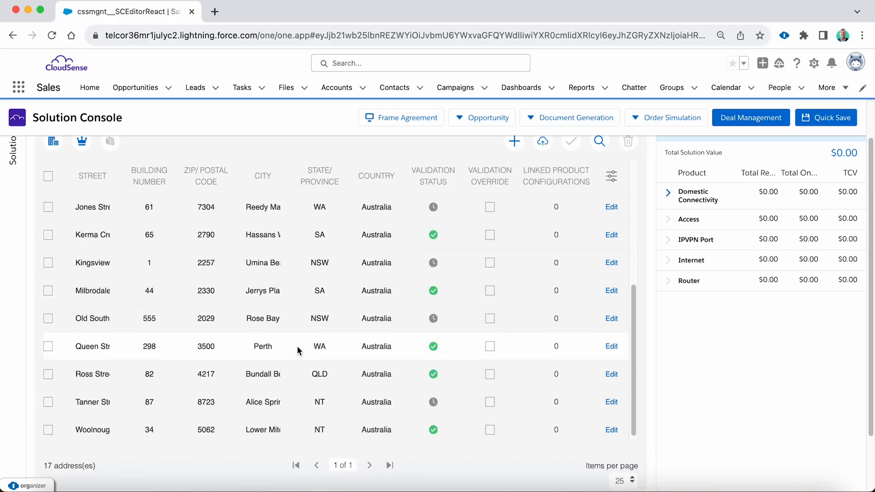
scroll(297, 349, "up", 5)
scroll(297, 350, "up", 2)
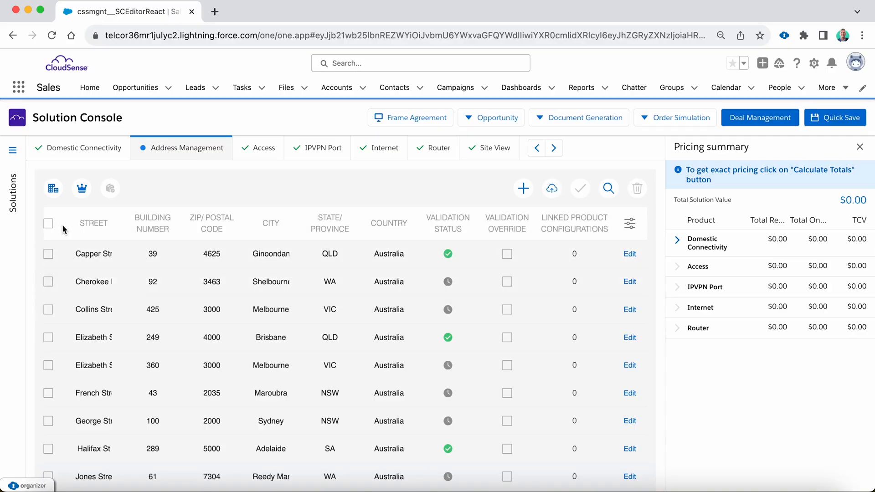
Step: Select all imported addresses, validate them, and check each one's validation status
left_click(48, 223)
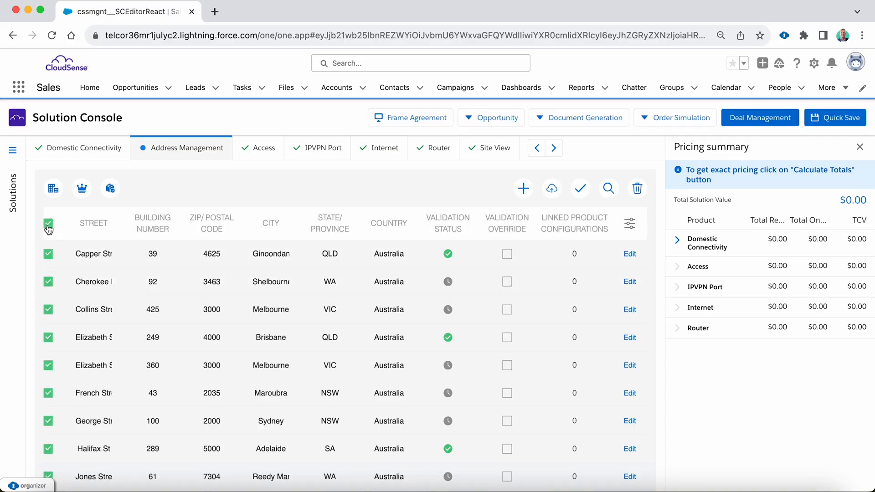
left_click(580, 190)
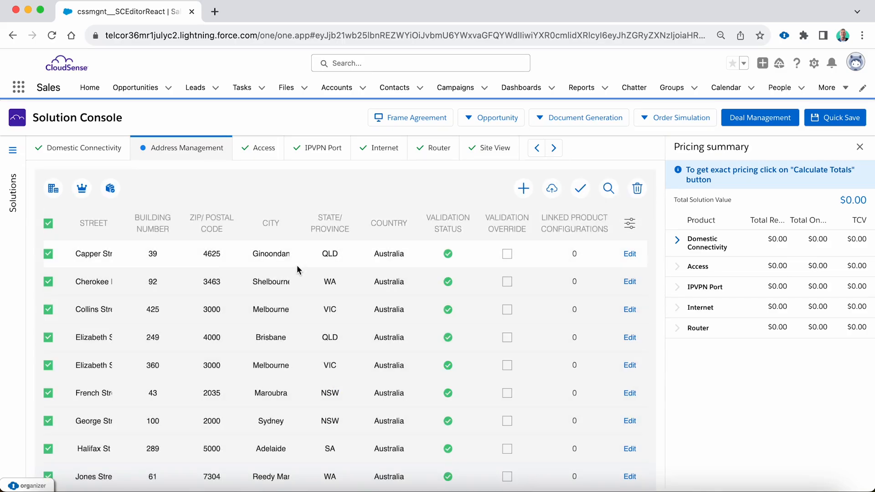
scroll(298, 267, "down", 10)
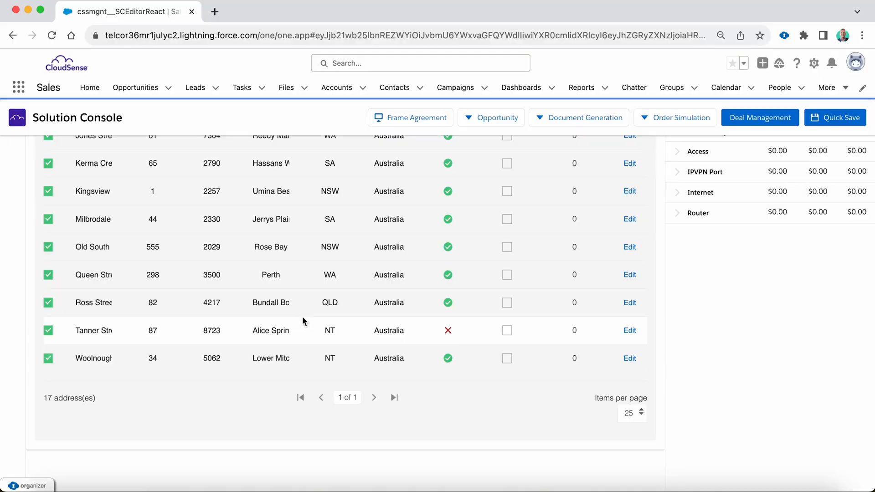
Step: Turn on the validation override for the Alice Springs address, update its row, and review the address list
left_click(629, 331)
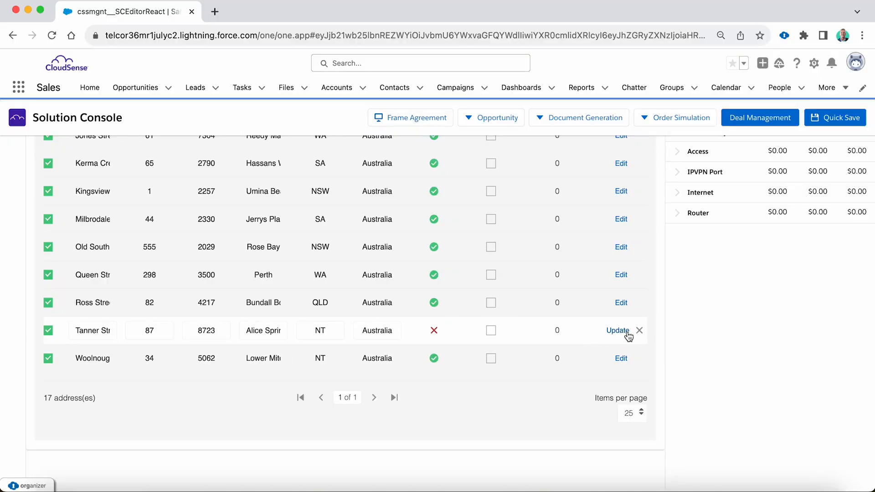
left_click(491, 332)
left_click(620, 330)
scroll(298, 341, "up", 7)
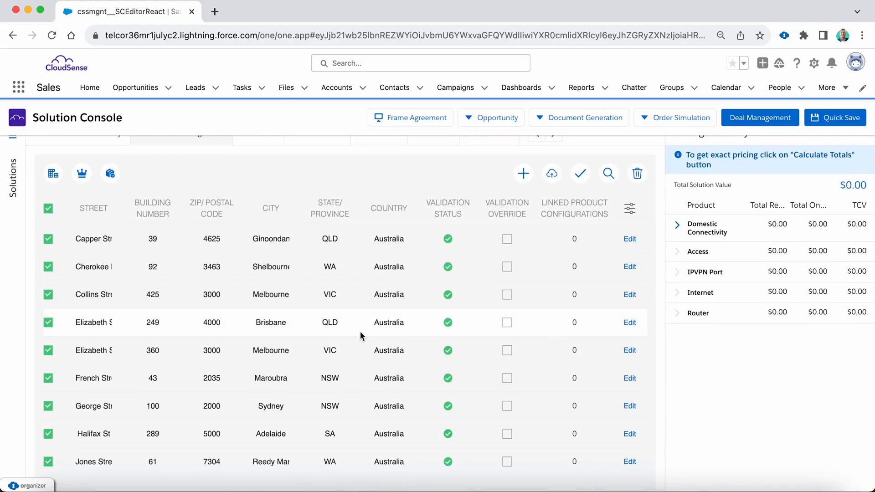
scroll(360, 335, "down", 5)
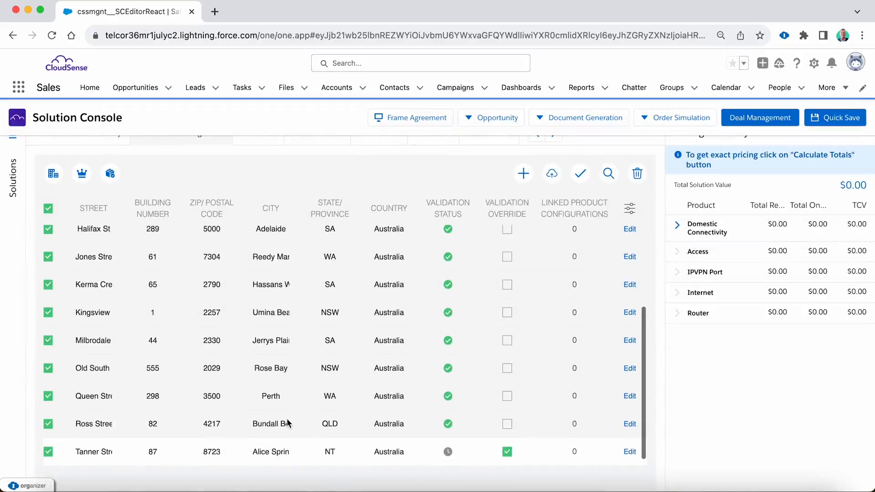
scroll(289, 418, "up", 5)
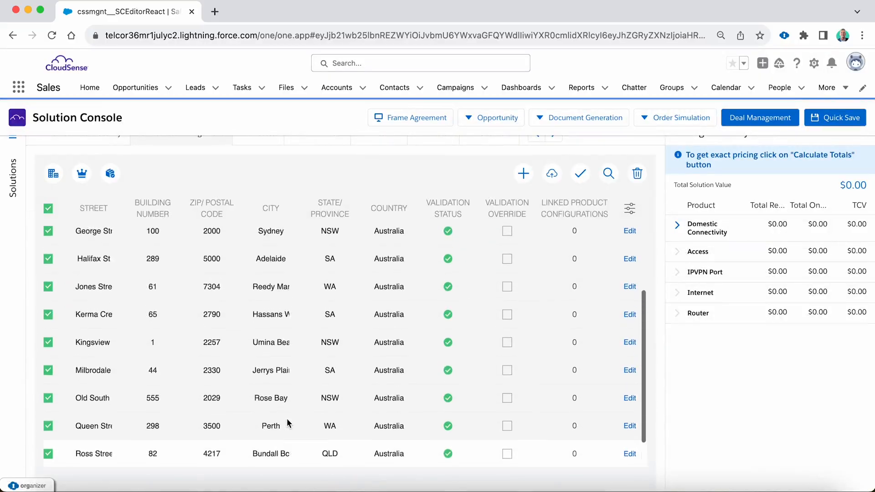
scroll(287, 422, "up", 1)
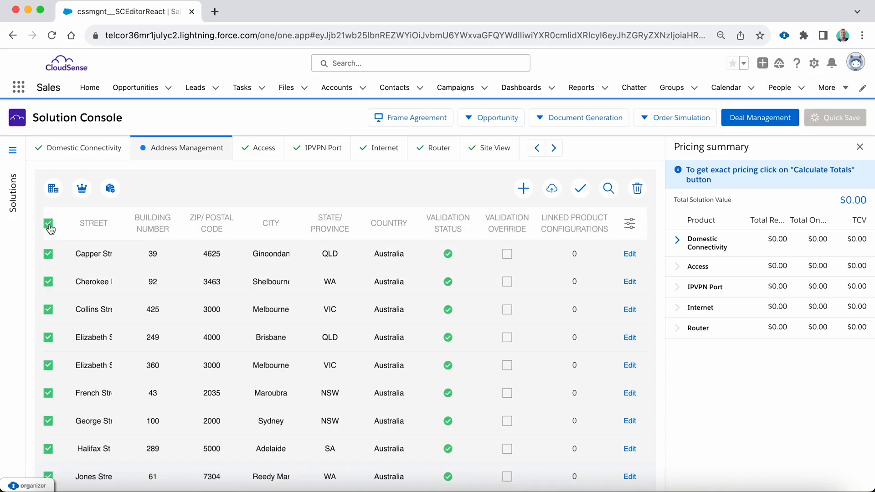
Step: Run the availability check for the selected addresses and apply the first 100MB fibre Access product to all of them
left_click(110, 189)
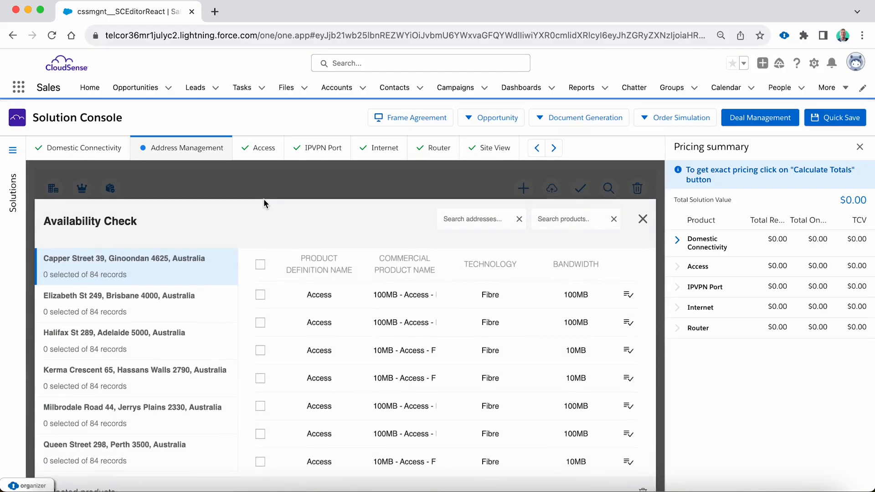
scroll(156, 329, "down", 10)
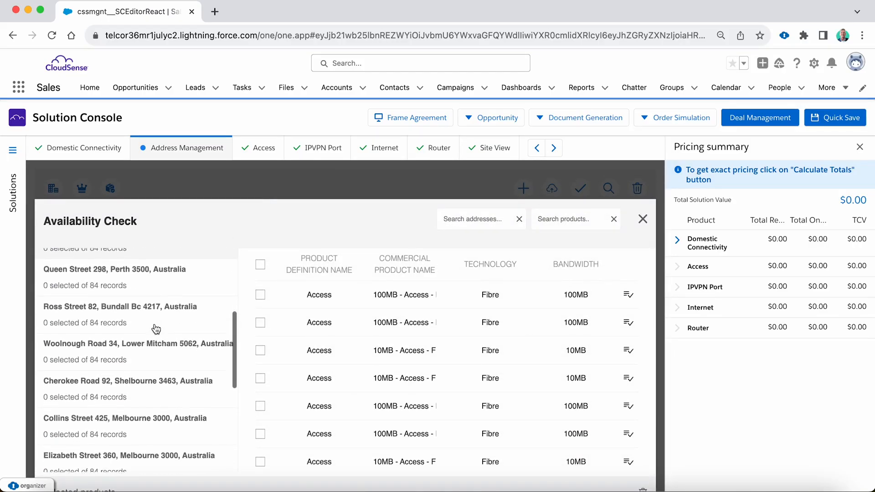
scroll(156, 329, "down", 5)
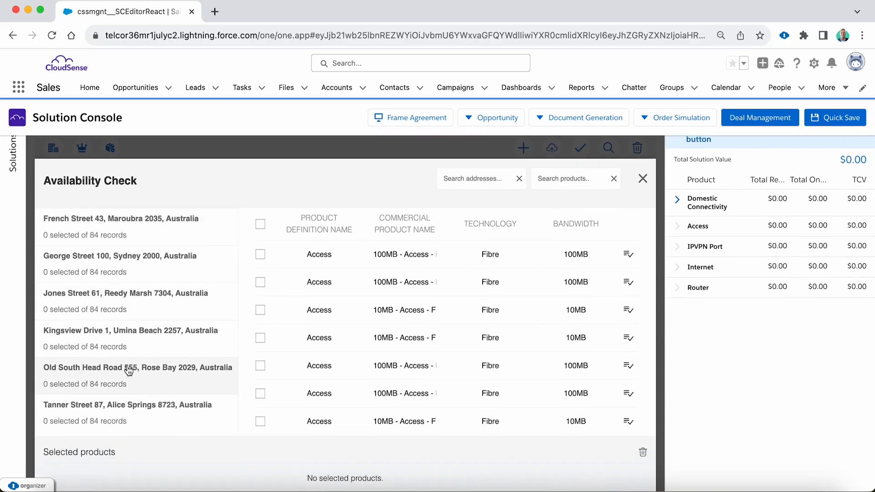
scroll(129, 372, "up", 18)
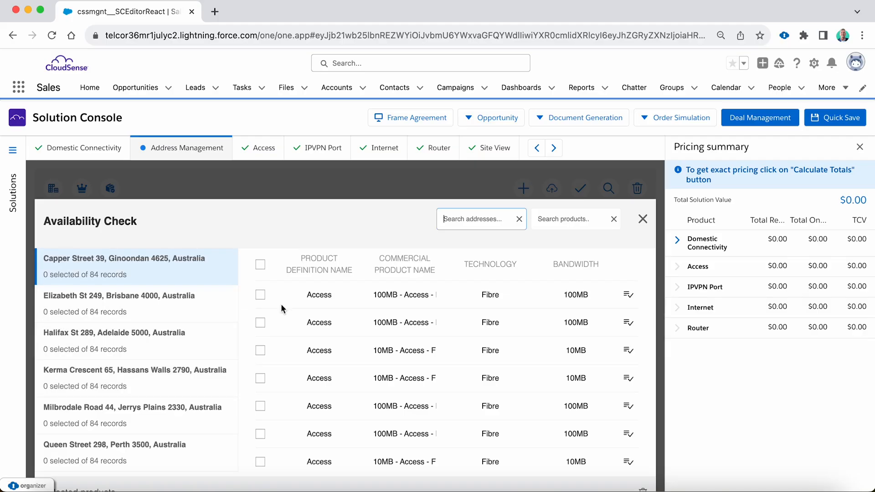
left_click(261, 296)
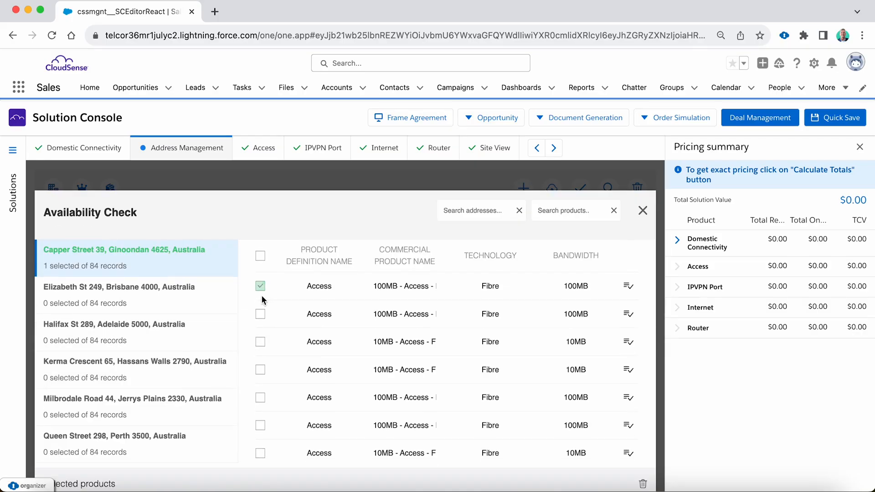
left_click(629, 286)
Step: Apply the 100MB - Internet - Fibre - Standalone product to all addresses and add the selected products to the solution, grouped by product
scroll(327, 292, "down", 1)
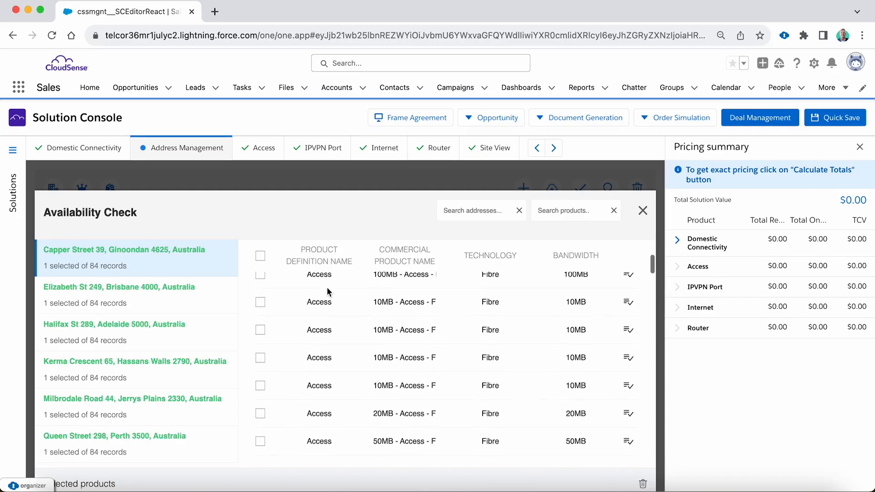
scroll(328, 292, "down", 20)
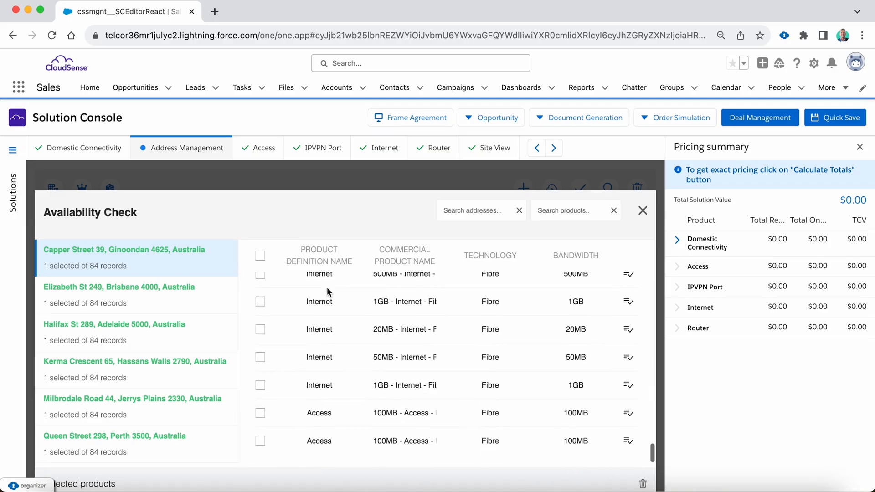
scroll(327, 292, "down", 2)
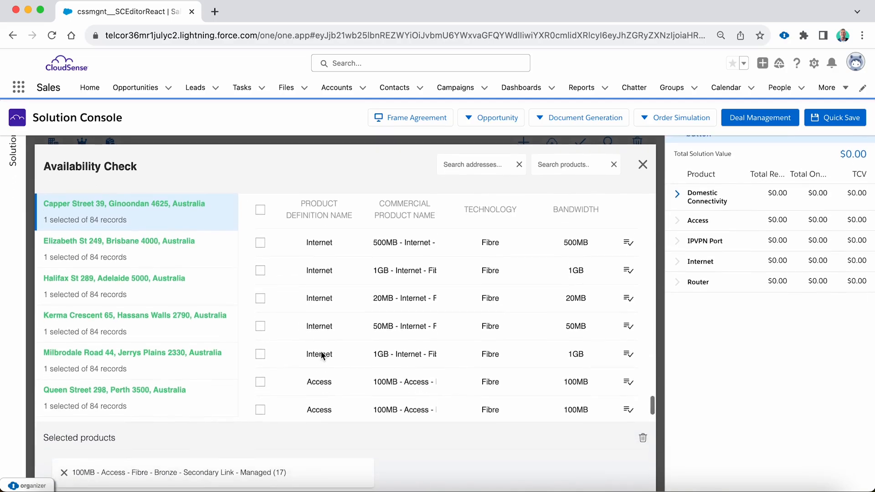
scroll(291, 361, "up", 3)
left_click(260, 267)
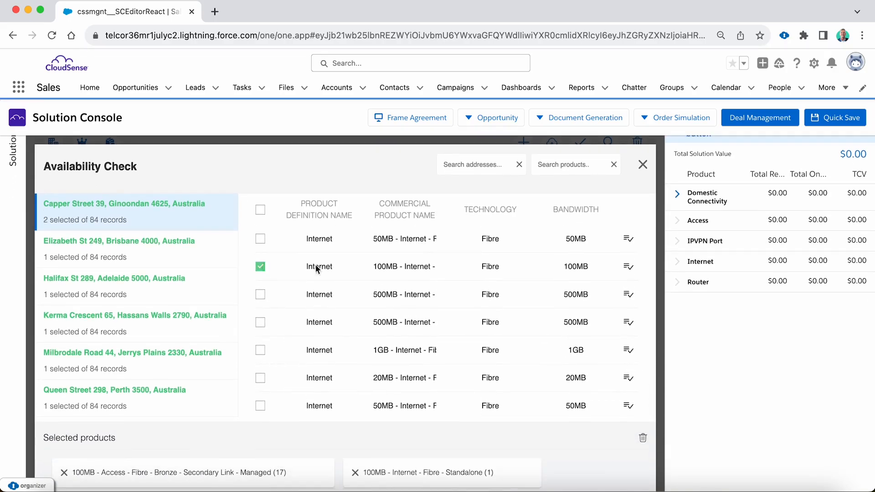
left_click(628, 268)
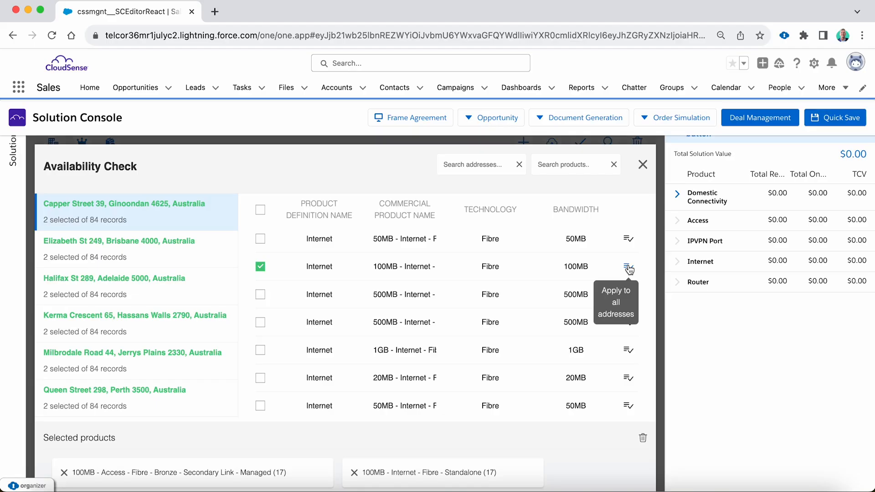
scroll(431, 302, "down", 5)
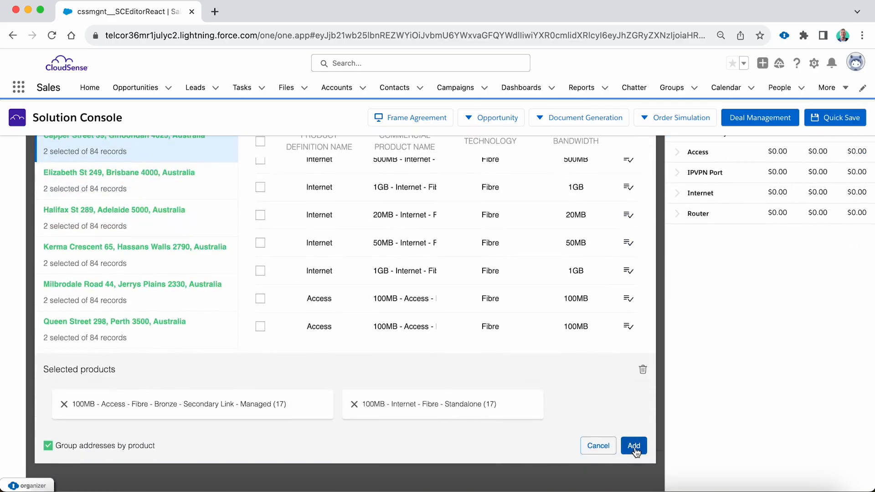
left_click(634, 447)
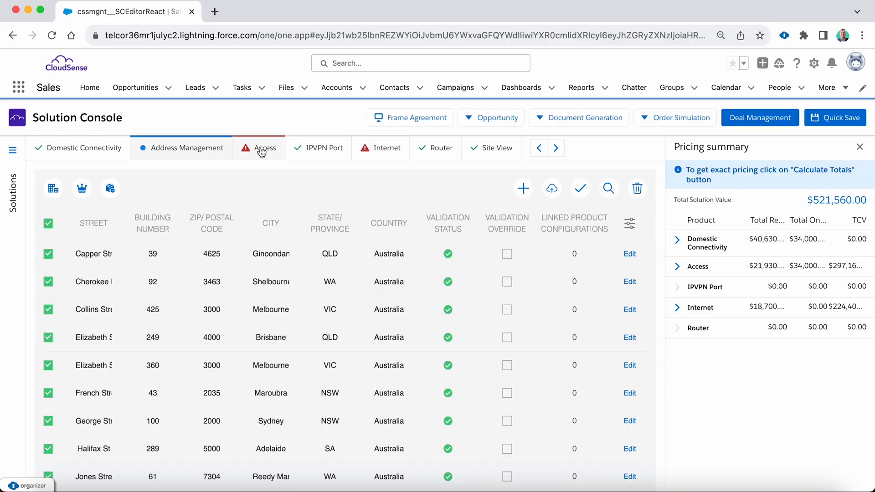
Step: Set Router Options to Create New Router for the 100MB Bronze Secondary Link Access configuration
left_click(261, 152)
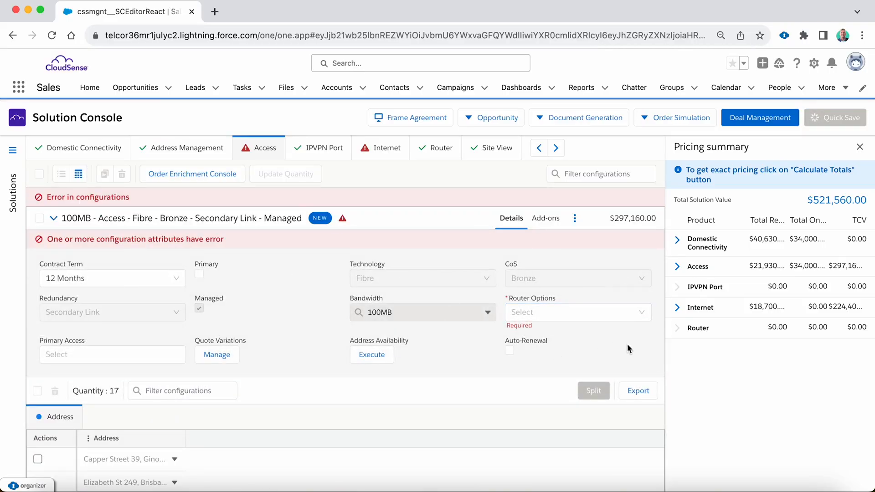
scroll(346, 321, "down", 3)
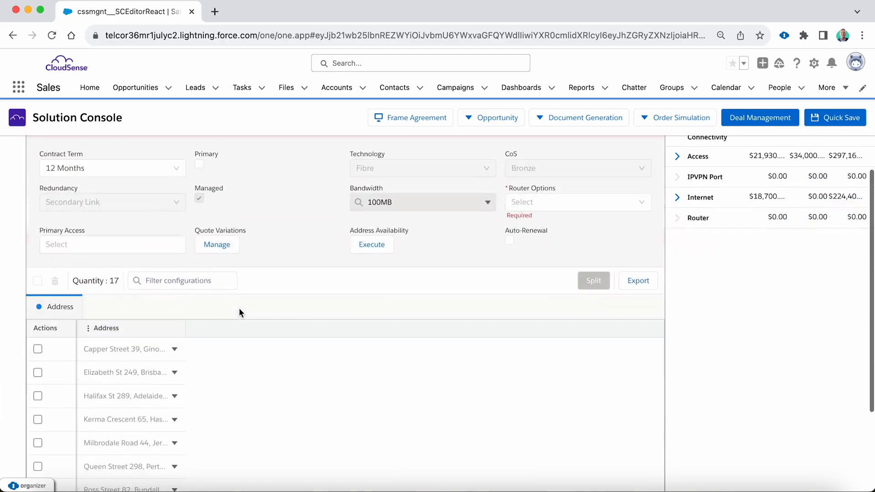
scroll(239, 307, "up", 2)
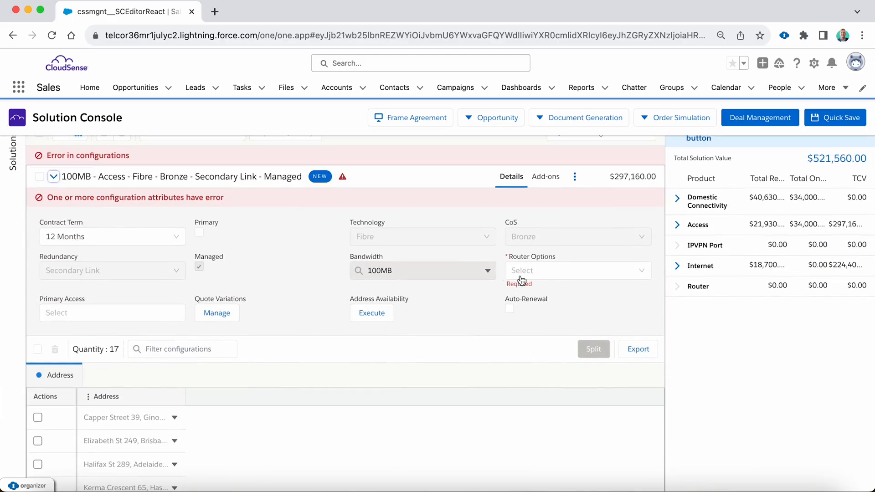
left_click(547, 274)
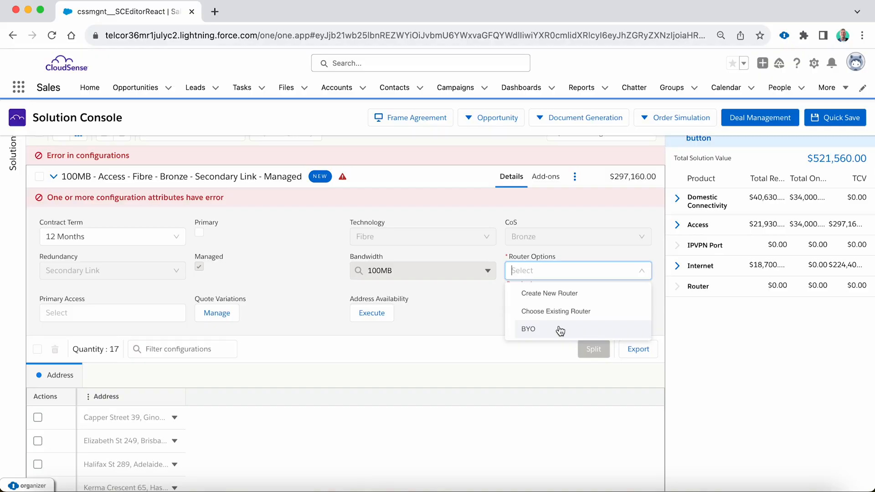
left_click(570, 293)
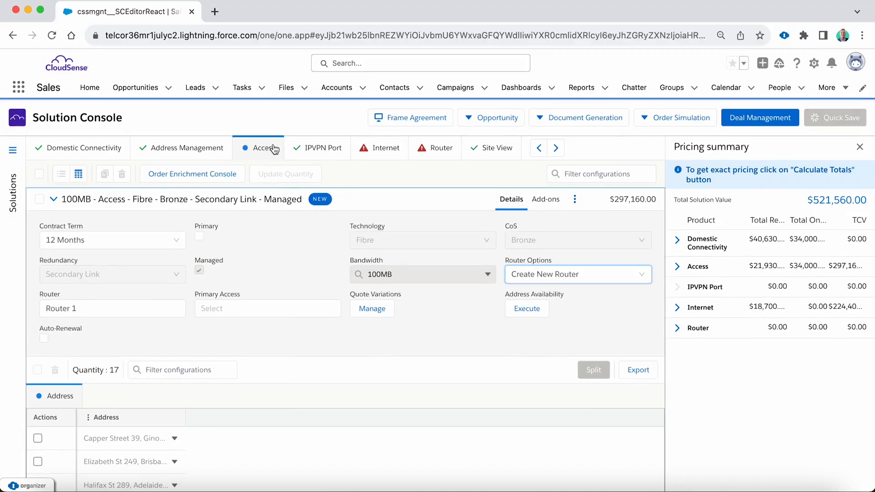
Step: Configure Router 1 with router type Managed, Active Wireless Access Yes, and the Cisco ISR 1101 Man Yes router
left_click(441, 151)
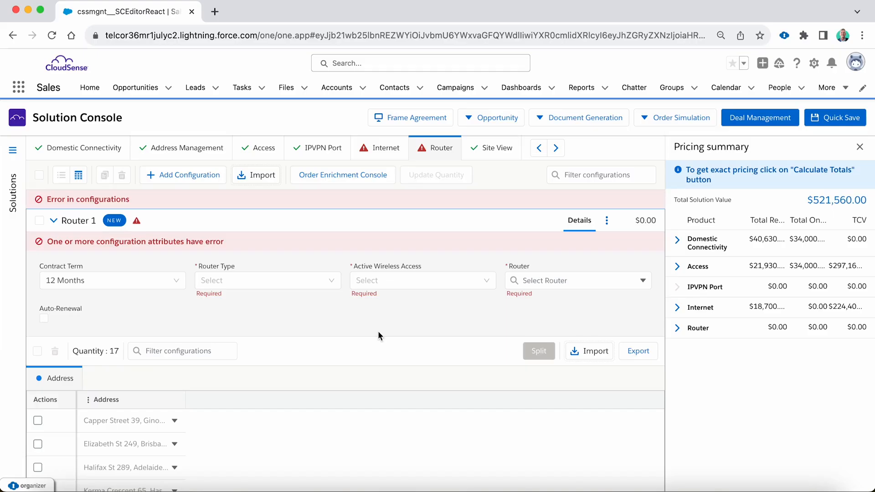
left_click(280, 282)
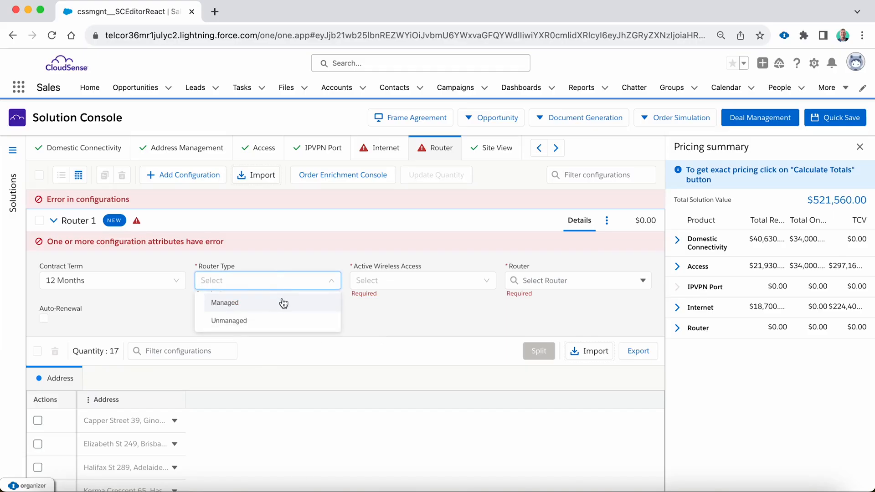
left_click(283, 303)
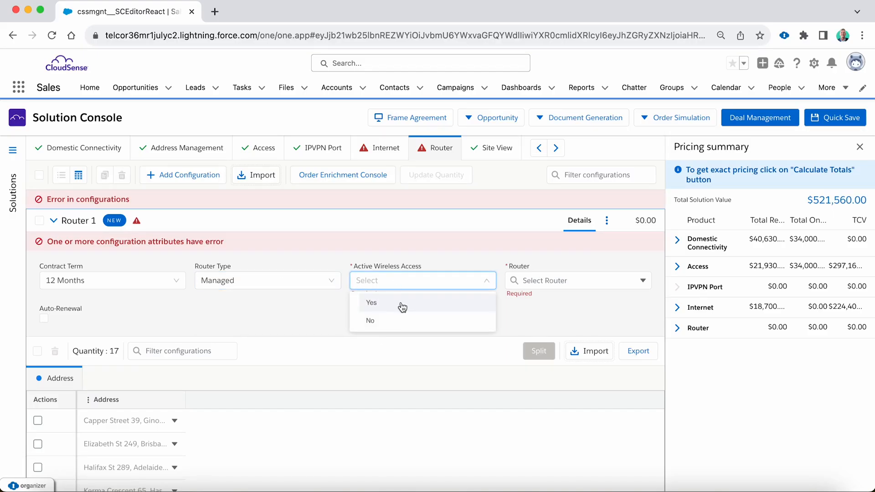
left_click(401, 302)
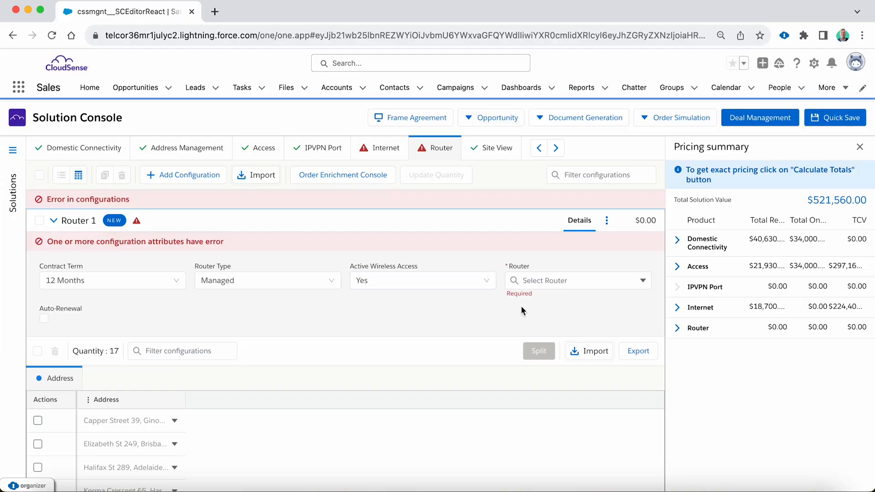
left_click(573, 281)
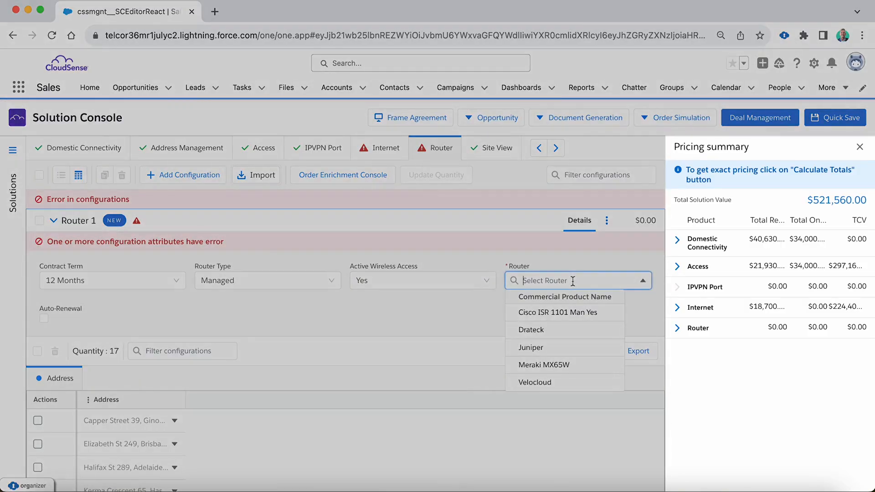
left_click(569, 314)
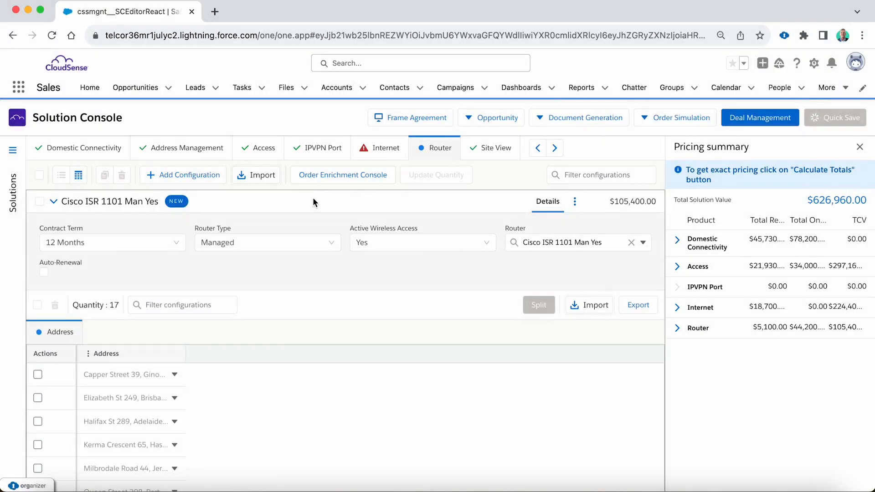
Step: Set the 100MB Internet configuration to Choose Existing Router and assign the Cisco ISR 1101 Man Yes router
left_click(387, 151)
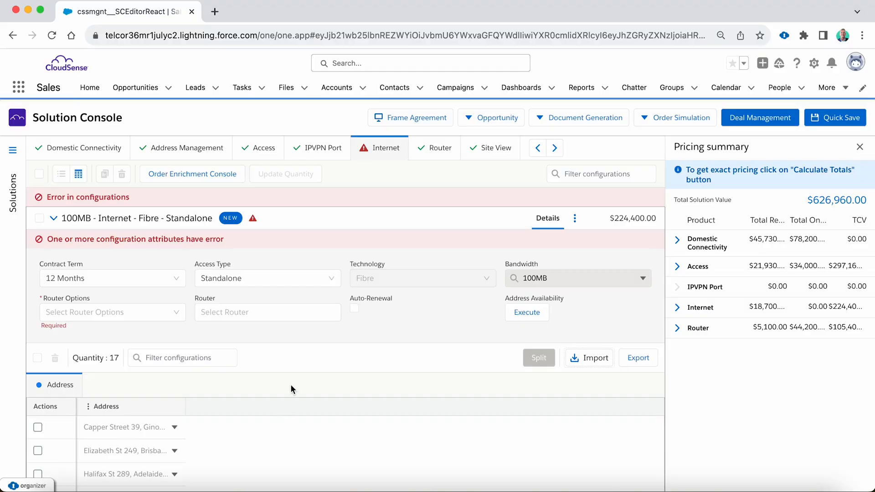
left_click(154, 315)
left_click(132, 354)
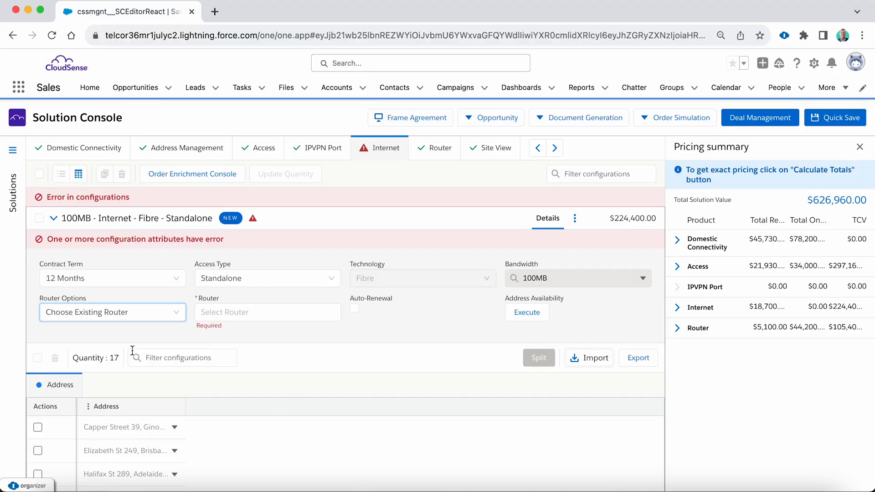
left_click(246, 318)
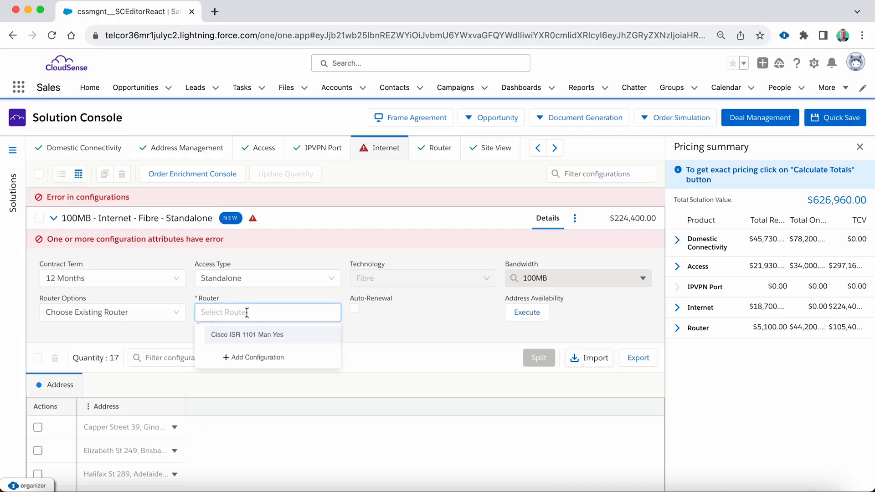
left_click(256, 337)
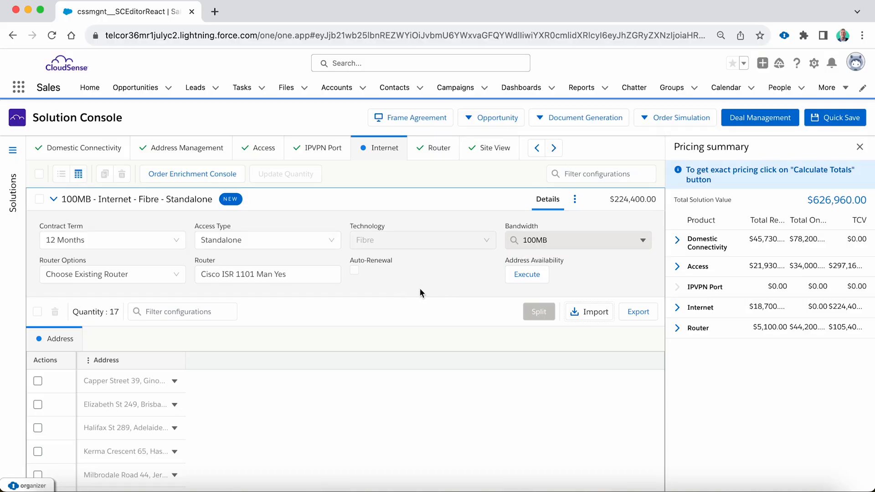
Step: Expand the router pricing in the pricing summary and apply the TTFinMSA frame agreement to the solution
left_click(677, 329)
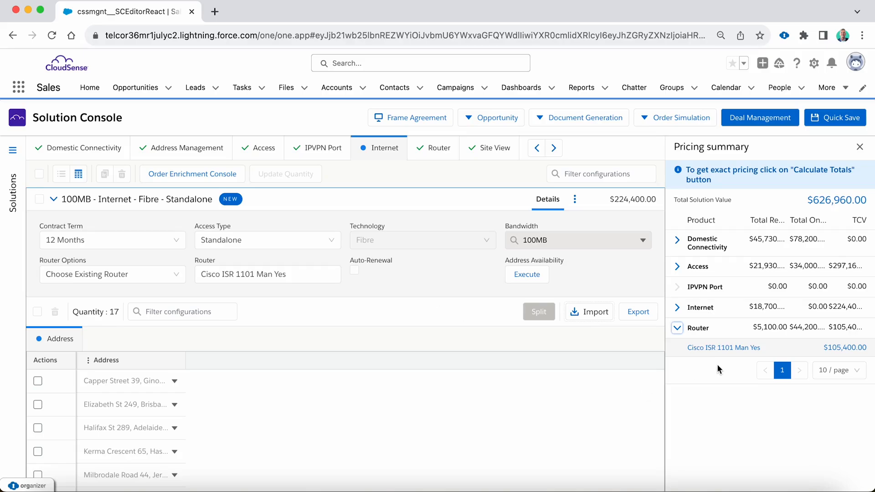
mouse_move(736, 350)
left_click(425, 119)
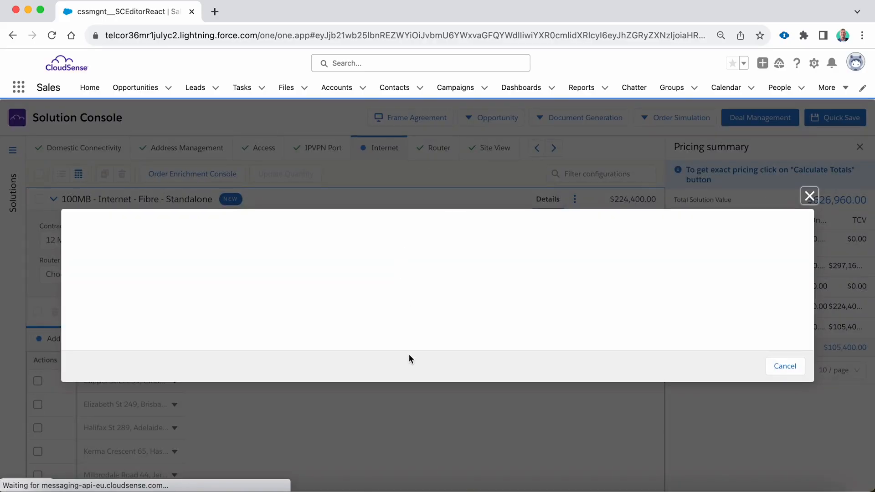
left_click(430, 293)
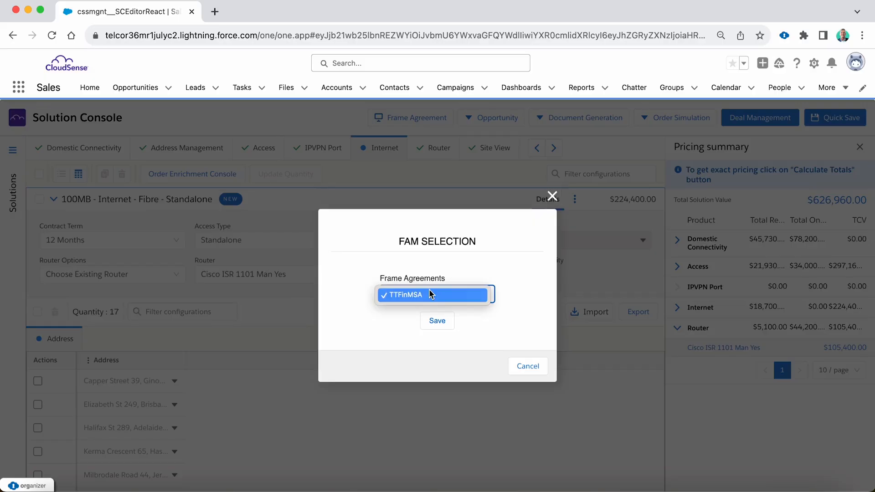
left_click(431, 295)
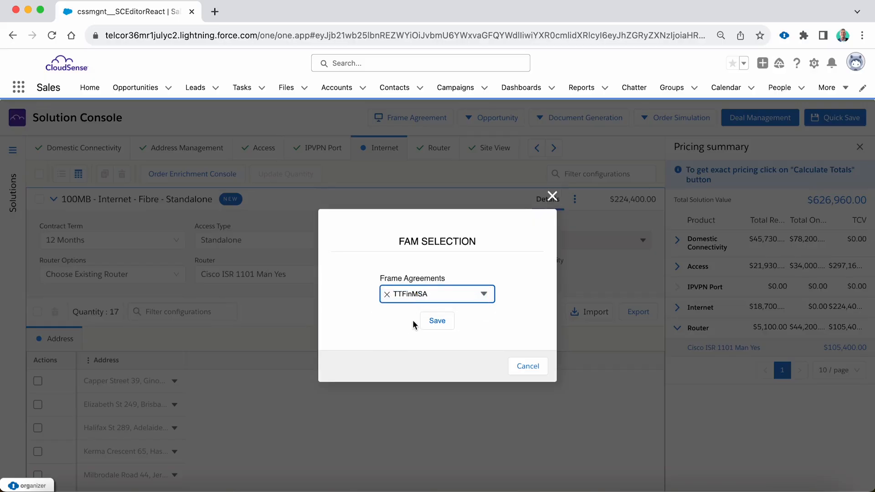
left_click(438, 322)
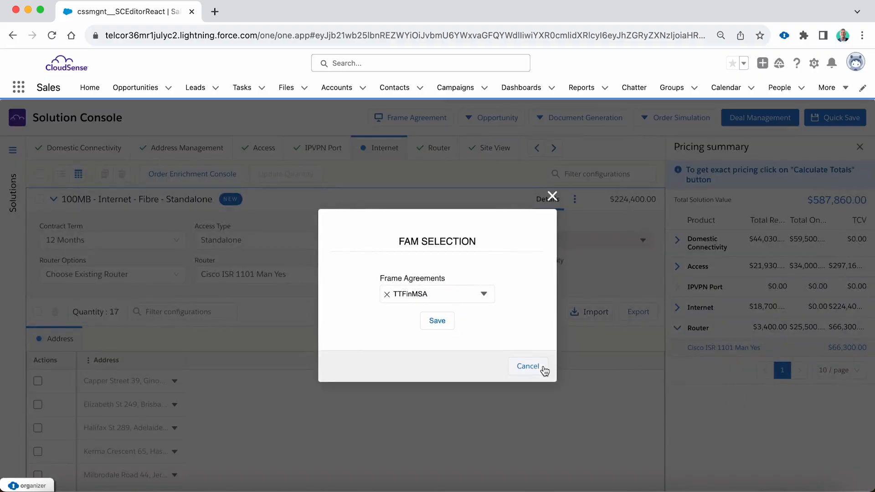
left_click(543, 369)
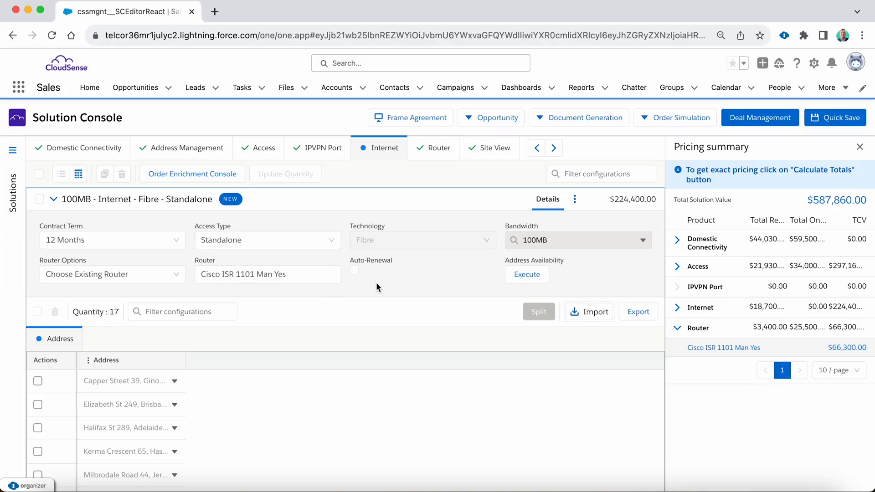
Step: Review the Internet configuration's addresses, and split the Brisbane site out of the 100MB Access configuration
scroll(412, 298, "down", 3)
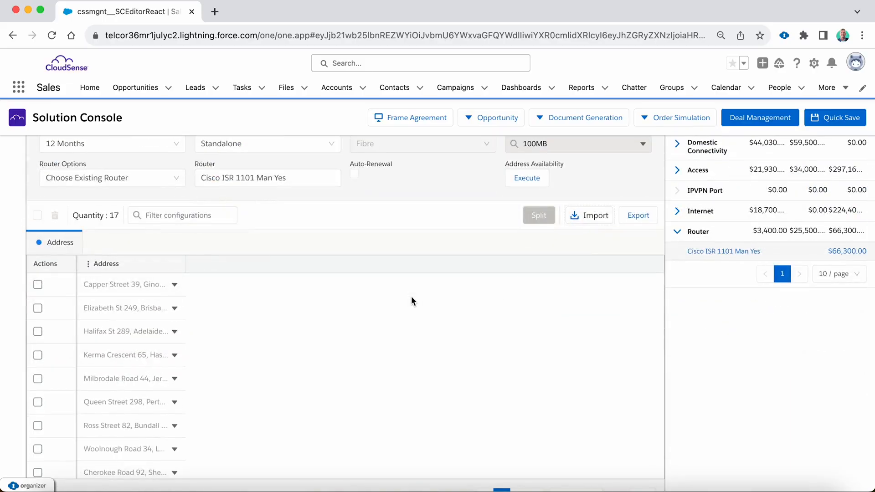
scroll(411, 298, "up", 3)
scroll(411, 301, "up", 1)
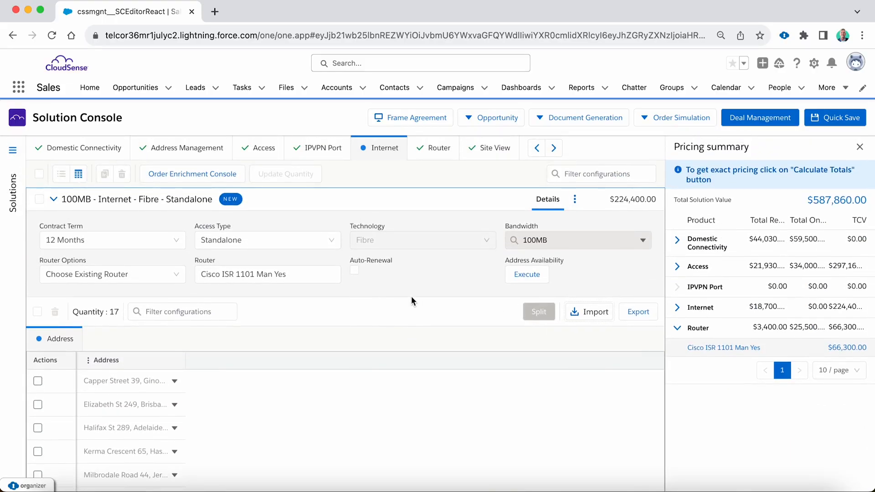
scroll(411, 297, "down", 5)
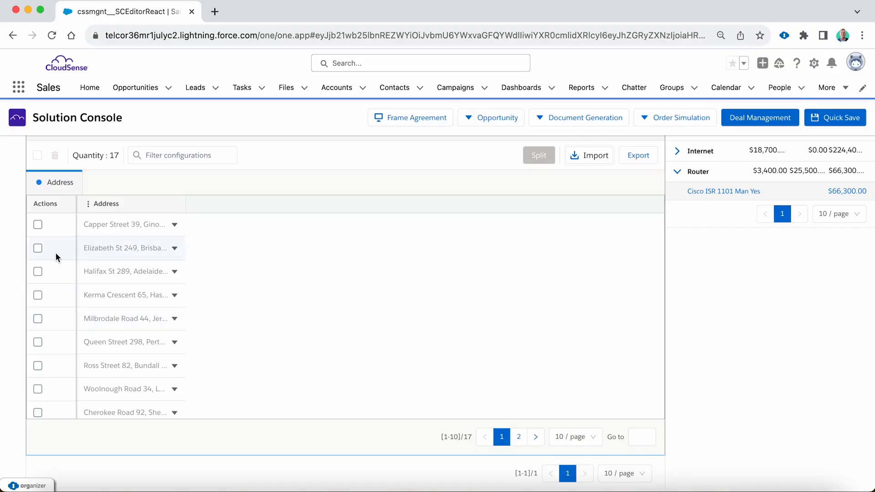
scroll(235, 256, "up", 5)
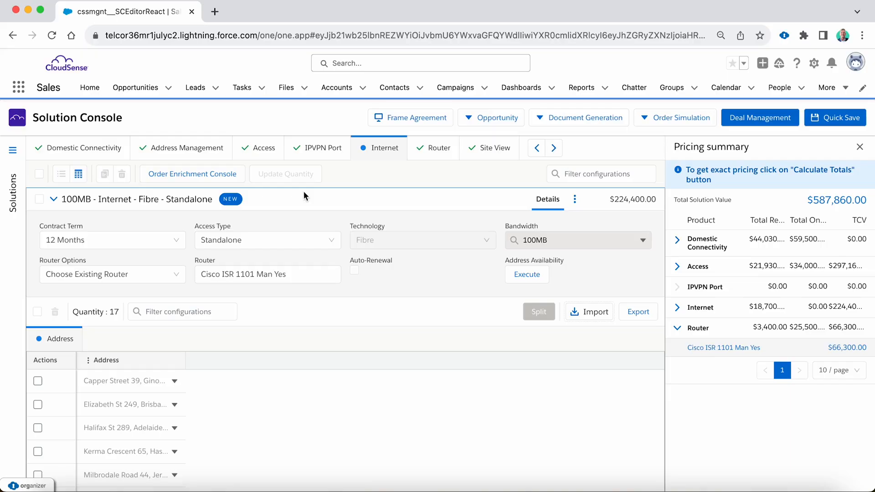
left_click(264, 150)
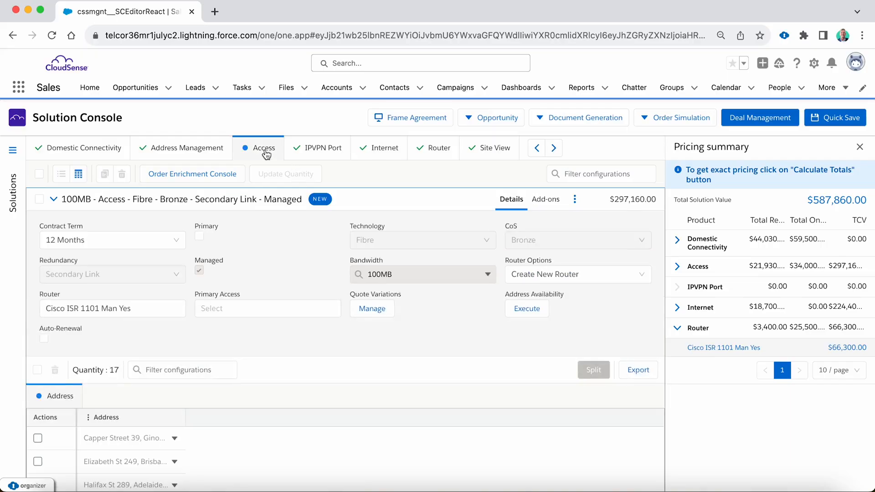
left_click(38, 462)
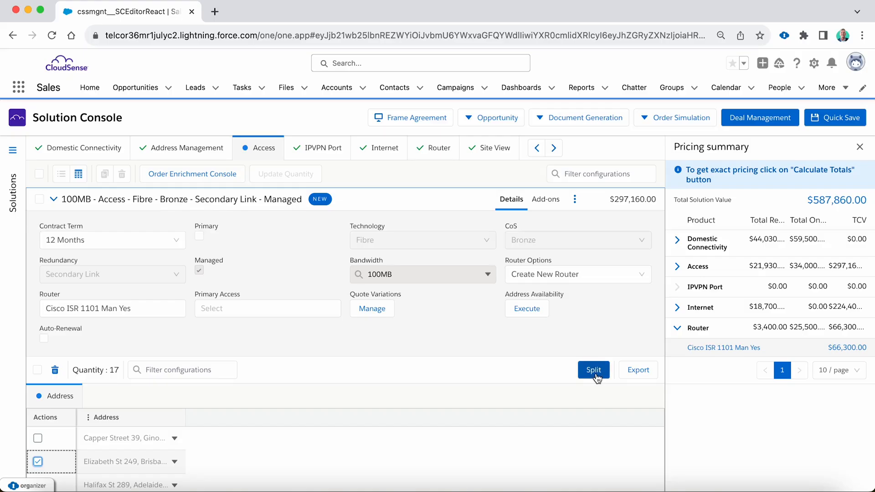
left_click(594, 372)
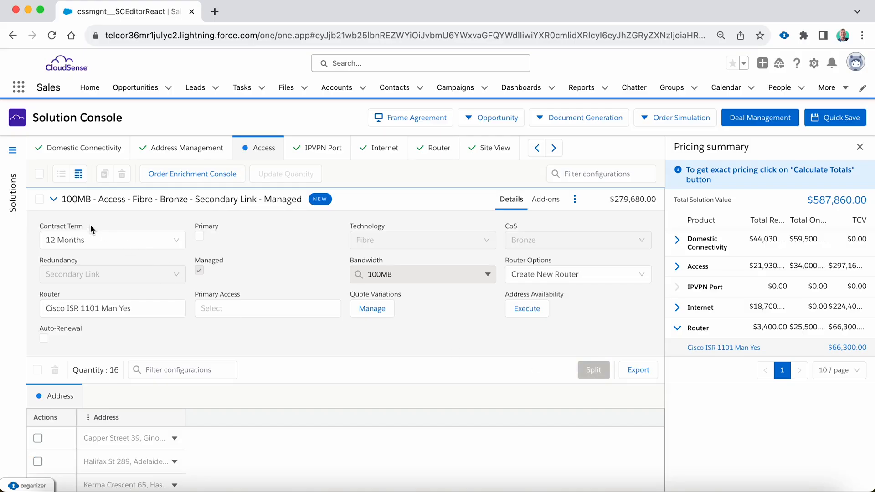
Step: Run an availability check on the split-out Brisbane Access configuration and apply the 1GB - Access - Fibre - Bronze - Diverse Pathway - Managed product
left_click(53, 200)
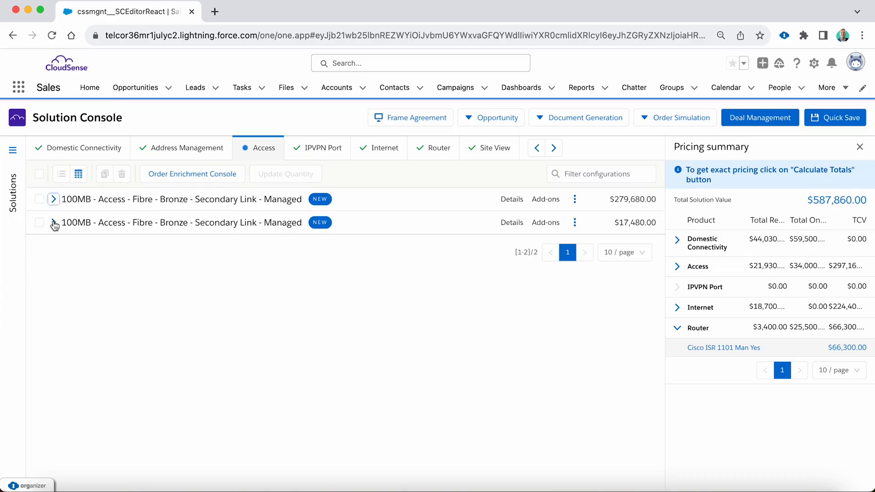
left_click(53, 222)
scroll(305, 318, "down", 2)
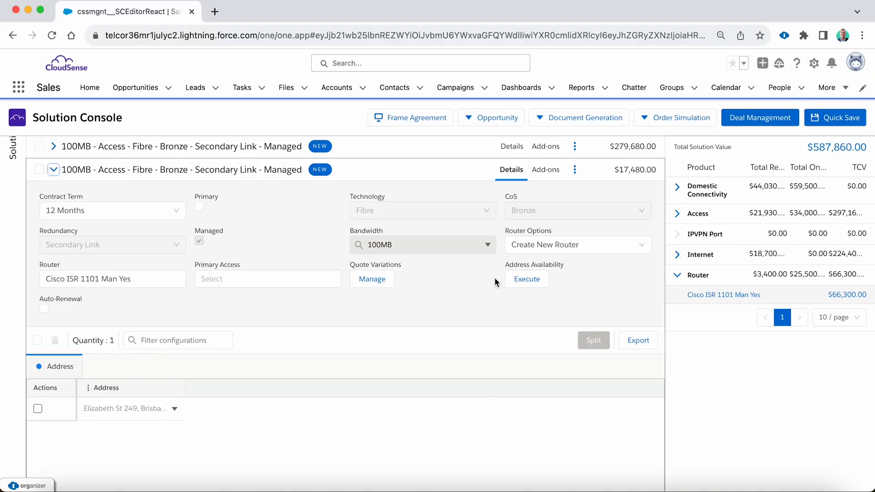
left_click(527, 280)
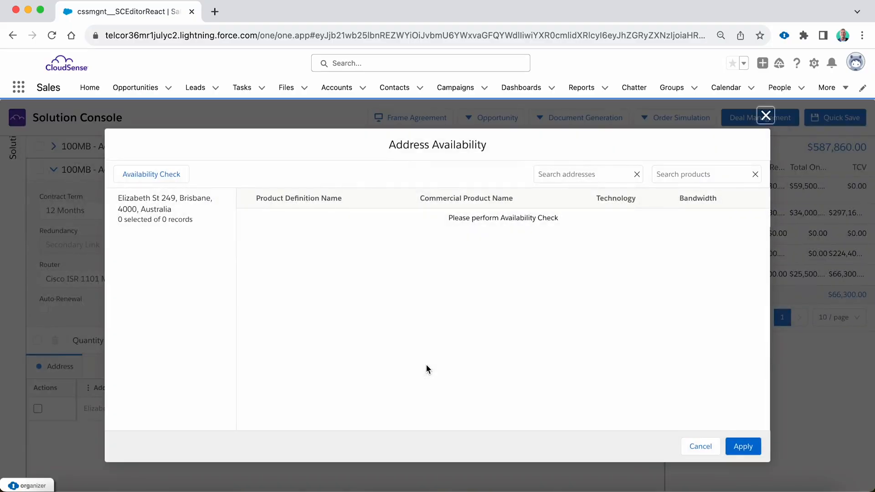
left_click(138, 196)
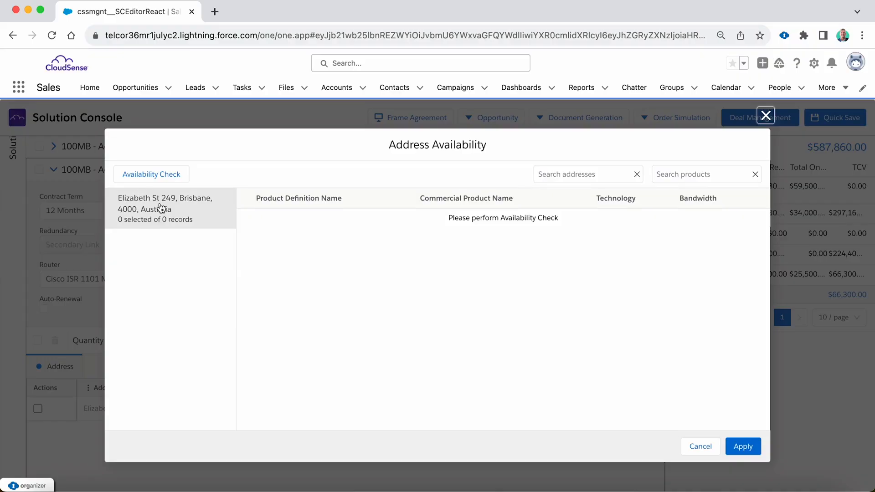
left_click(171, 182)
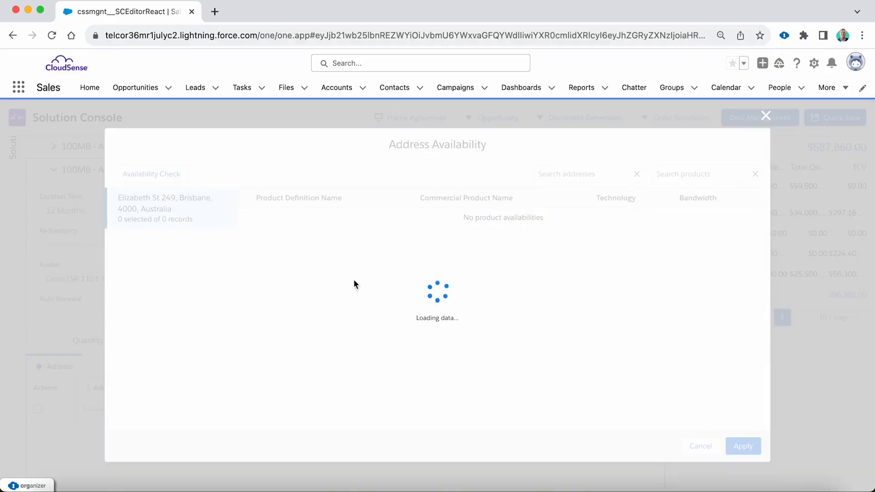
scroll(332, 280, "down", 10)
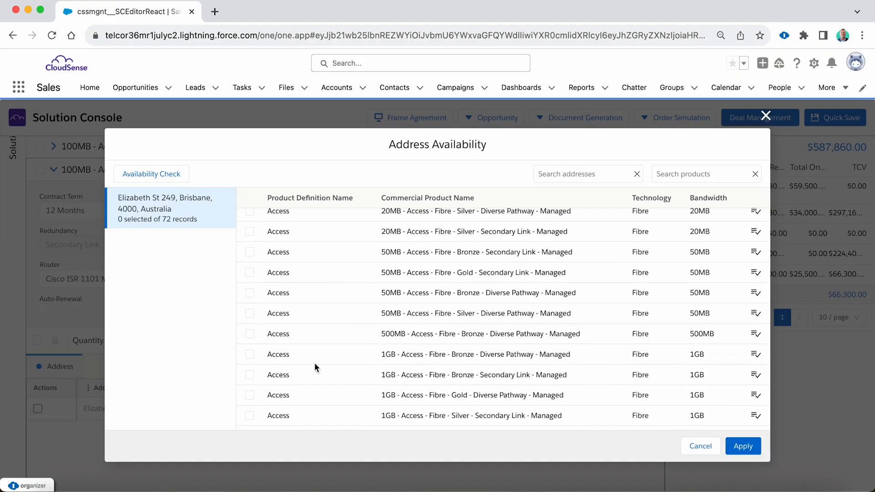
left_click(249, 355)
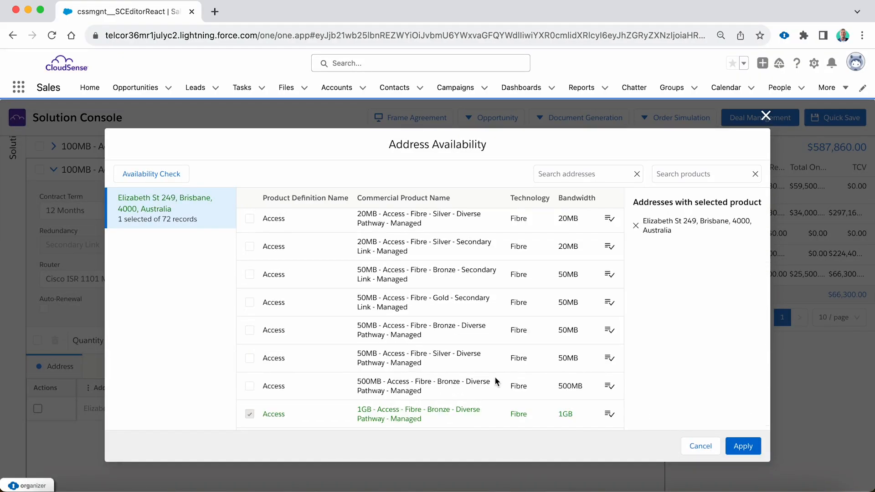
left_click(743, 444)
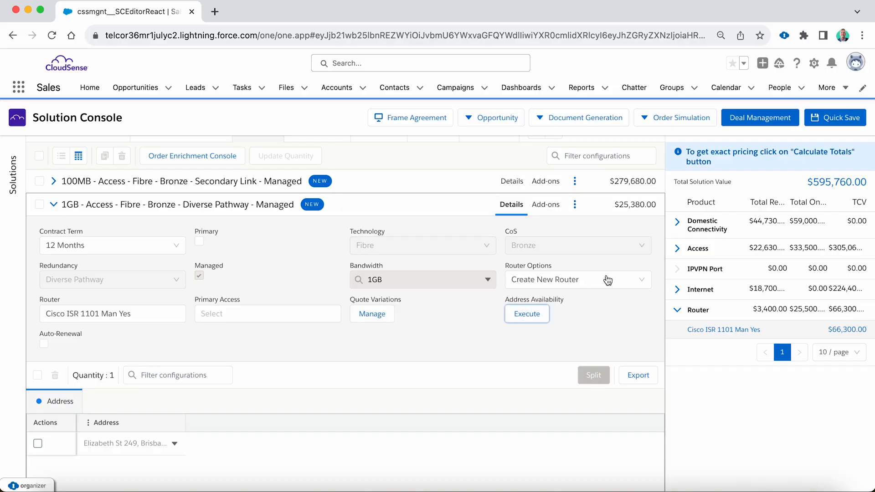
Step: Expand the Access pricing in the pricing summary and inspect the charge breakdown of the 100MB and 1GB configurations
left_click(677, 248)
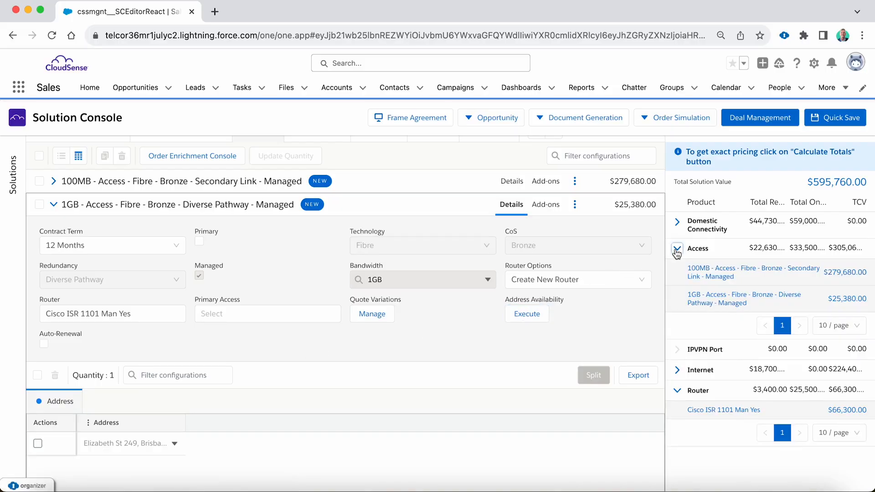
mouse_move(710, 272)
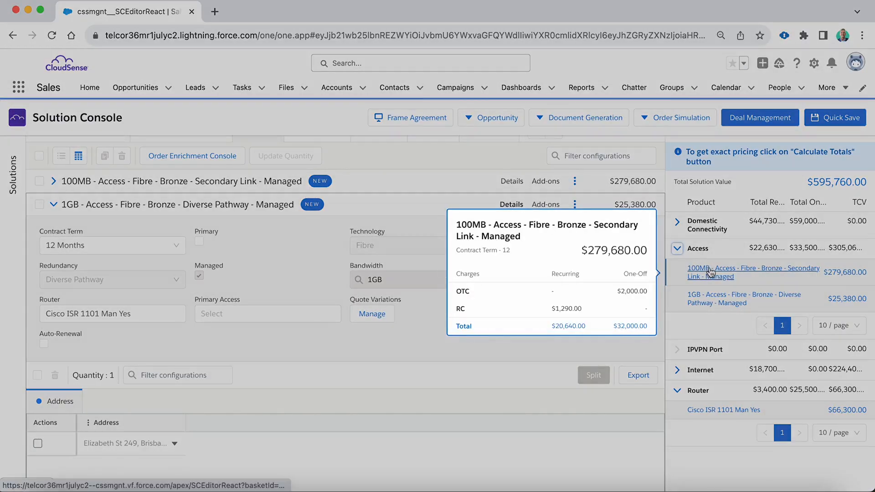
mouse_move(717, 301)
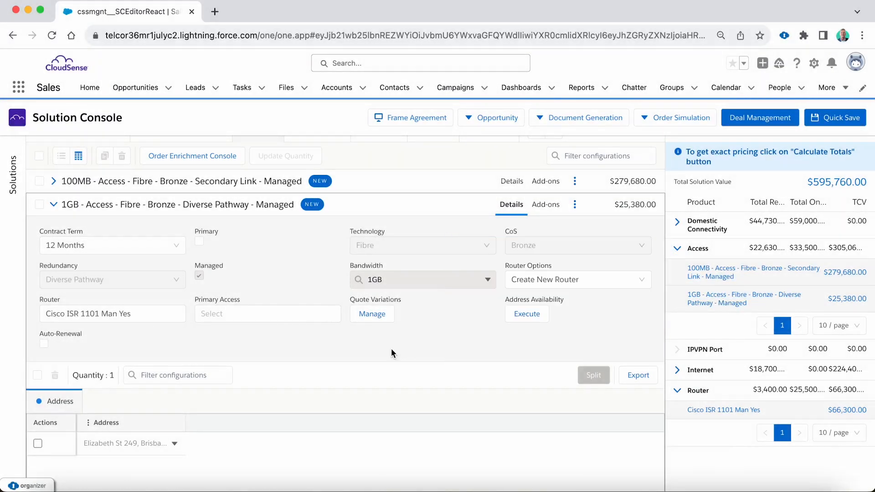
Step: Review the address-related configurations in the Site View for the Adelaide, Hassans Walls, Jerrys Plains and Perth sites
scroll(318, 286, "up", 1)
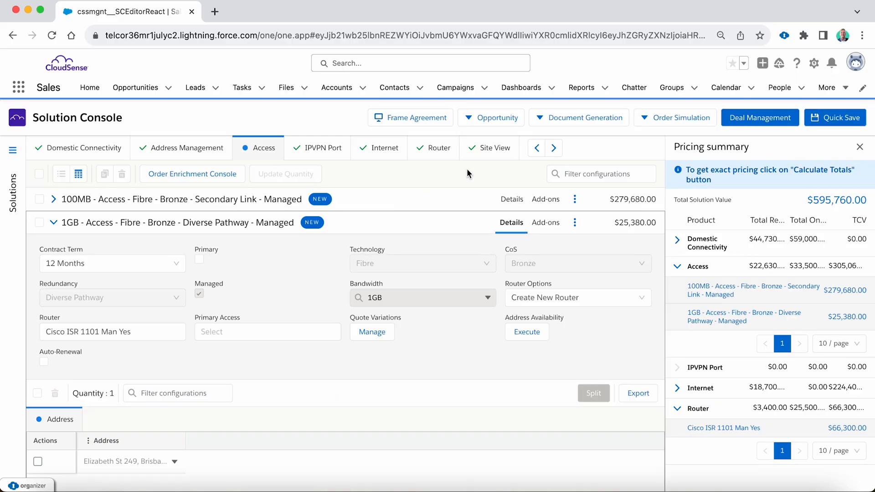
left_click(497, 148)
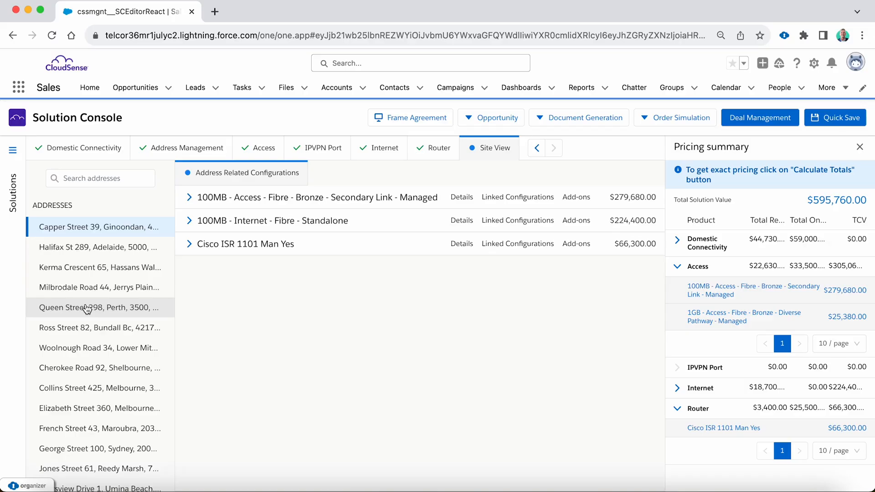
scroll(87, 309, "down", 1)
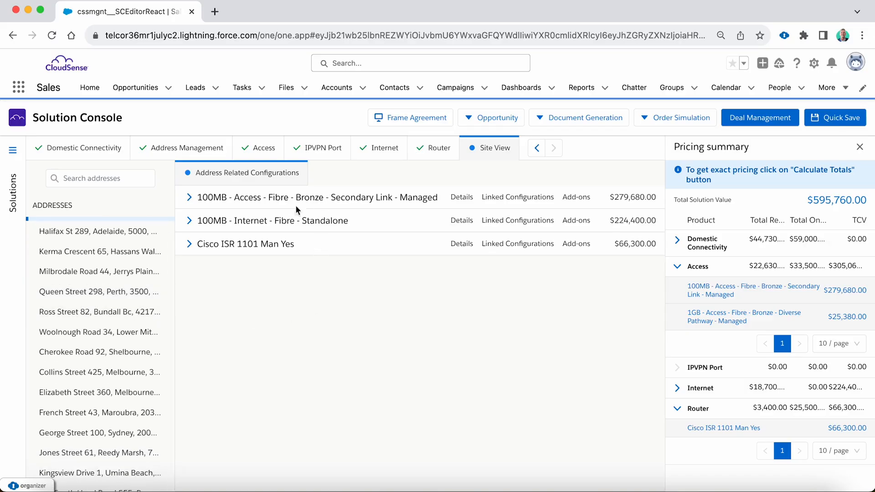
left_click(98, 231)
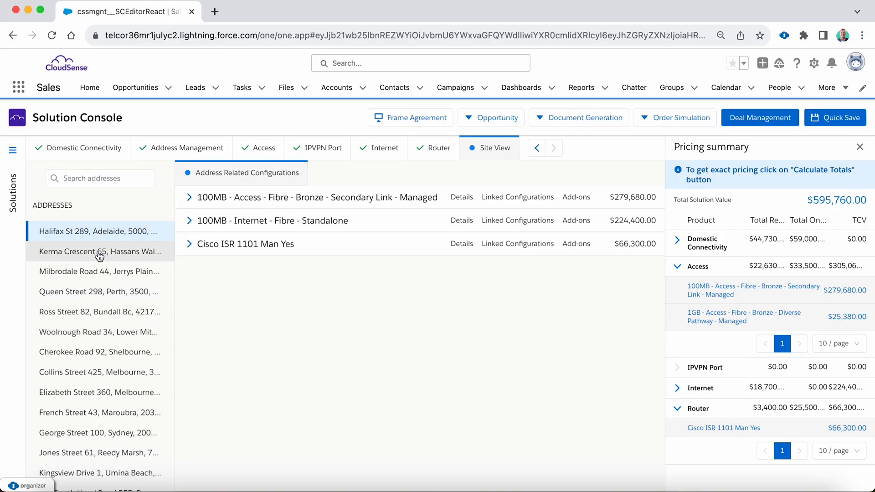
left_click(99, 254)
left_click(100, 272)
left_click(103, 292)
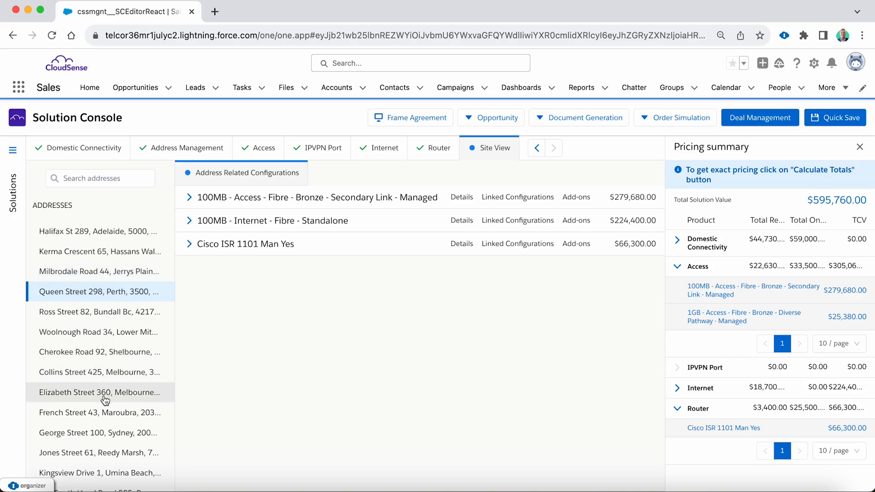
scroll(111, 350, "down", 2)
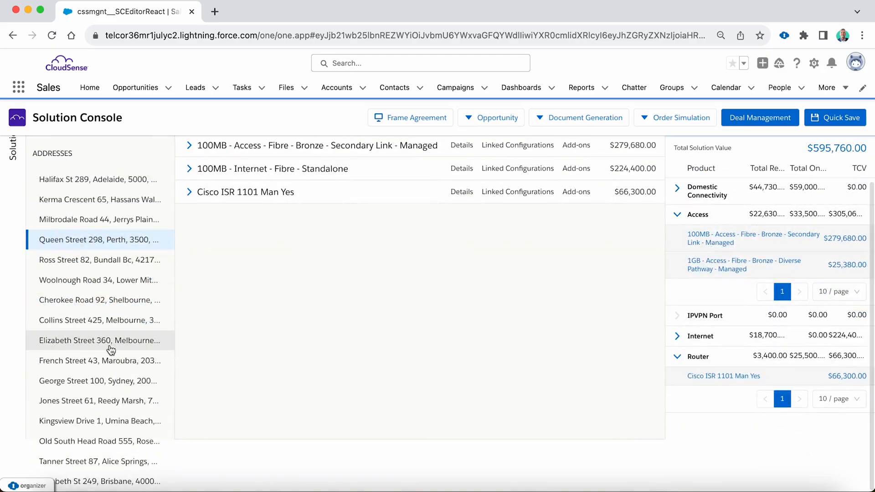
Step: Examine the Brisbane site's 1GB Access configuration in the Site View, including its details, linked configurations and add-ons
left_click(118, 482)
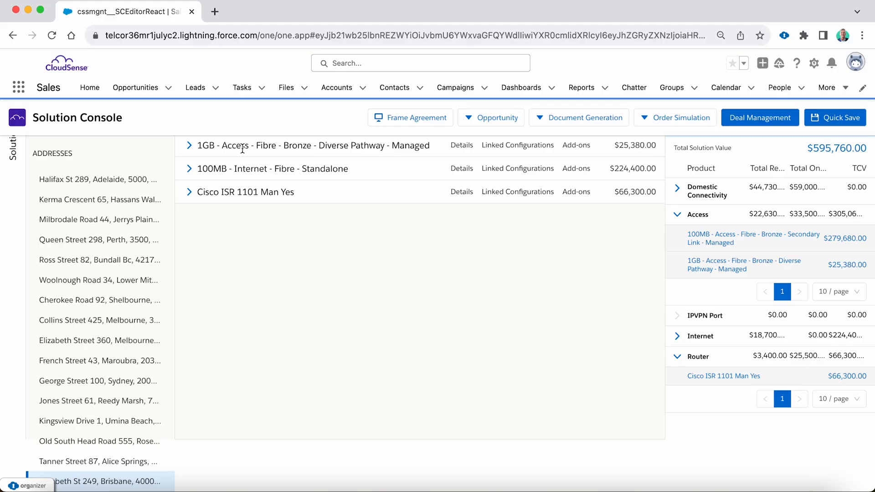
left_click(190, 146)
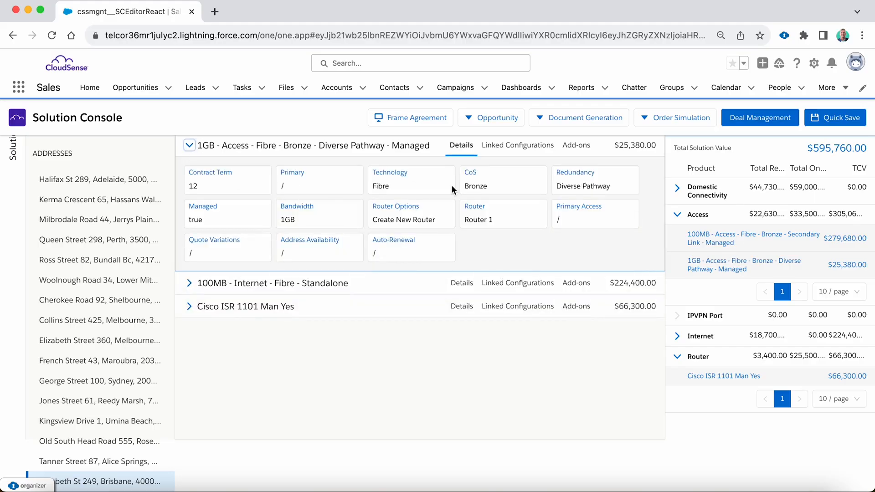
left_click(486, 149)
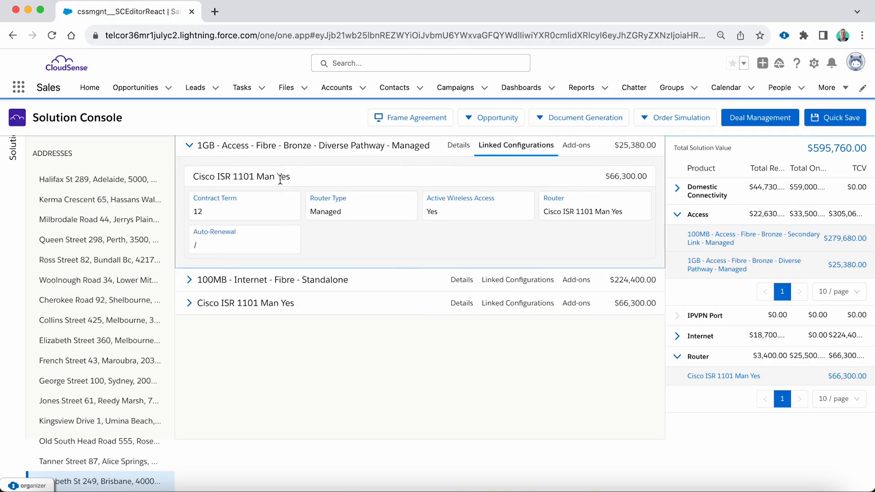
left_click(575, 145)
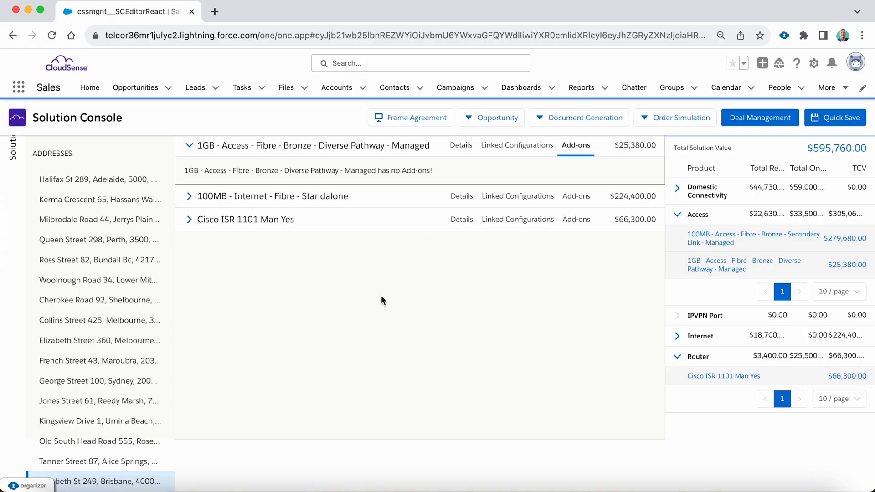
scroll(375, 342, "up", 2)
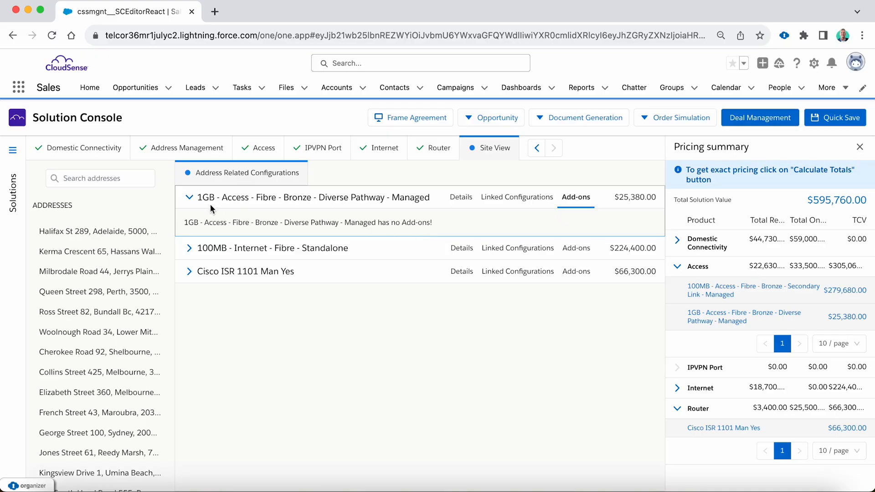
left_click(189, 198)
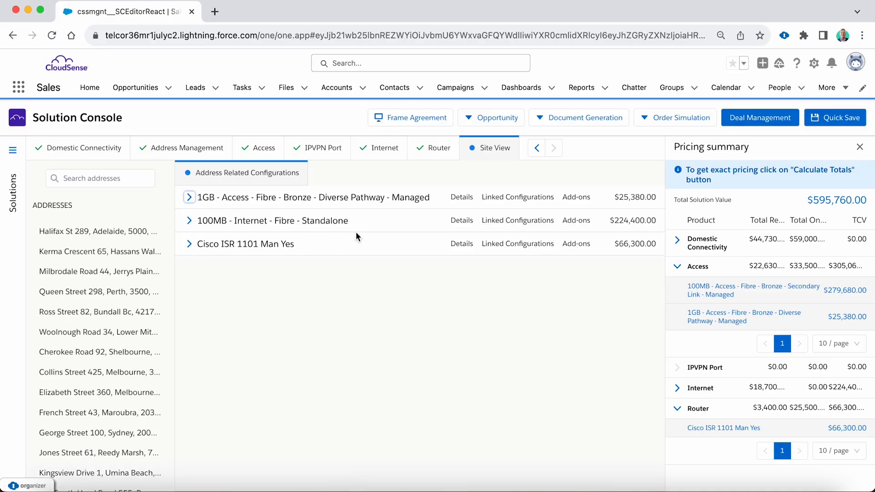
Step: Add the 100MB and 500MB Fibre Bronze Diverse Pathway Managed variants as quote variations on the 1GB Access configuration
left_click(259, 147)
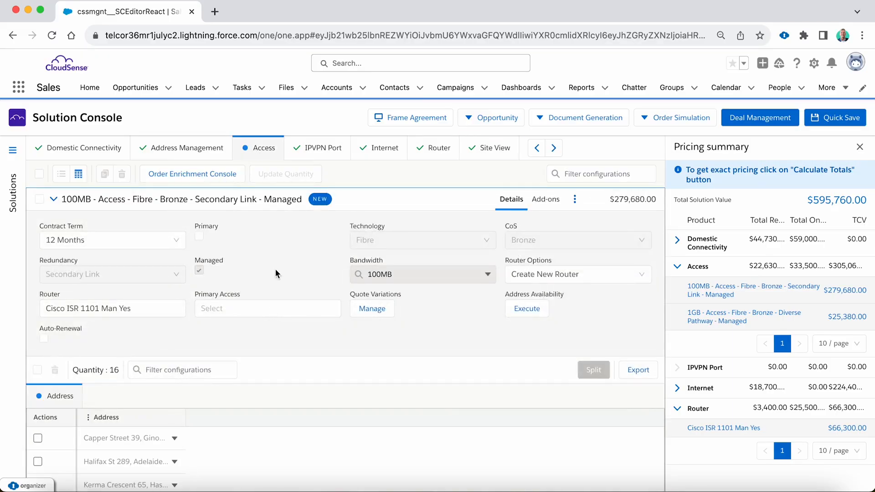
left_click(53, 199)
left_click(54, 223)
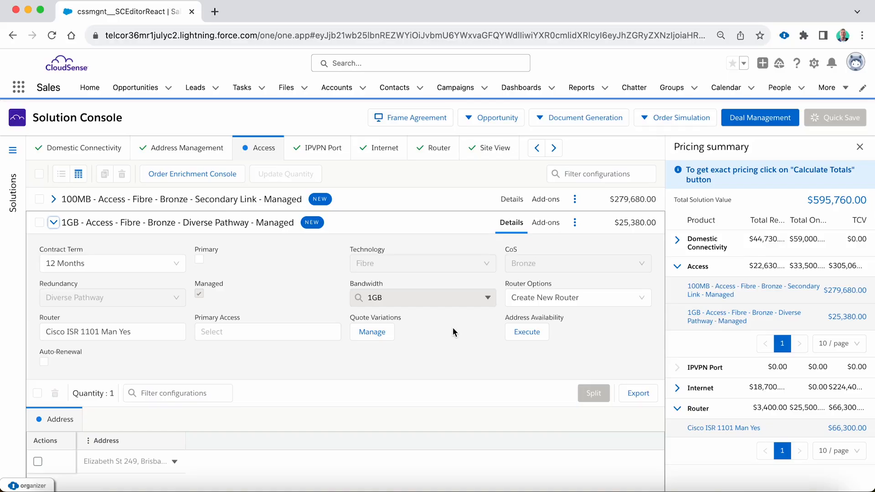
left_click(378, 333)
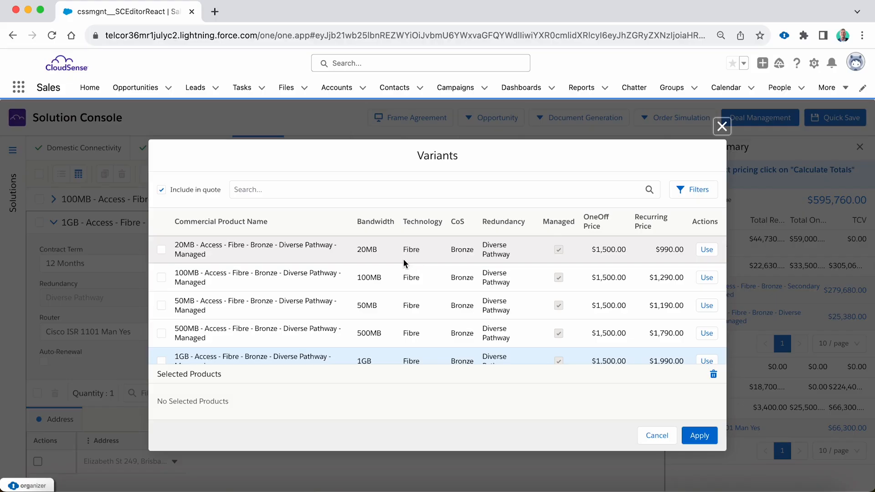
left_click(161, 277)
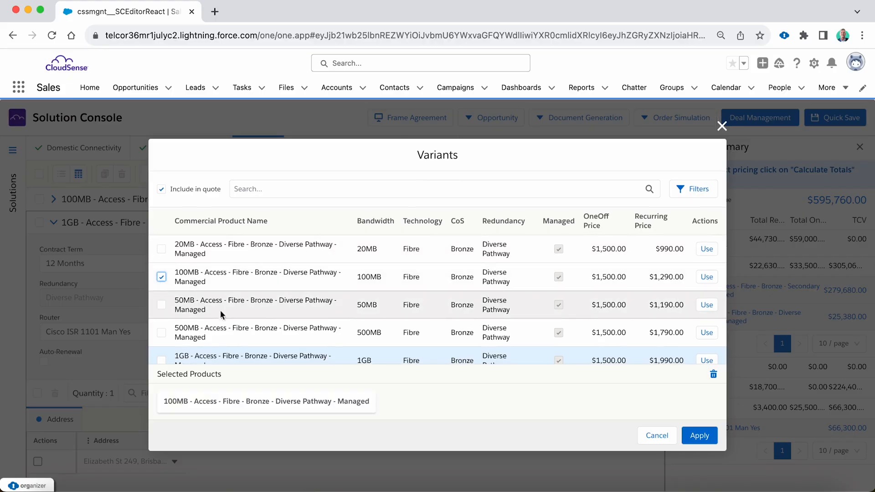
left_click(162, 332)
scroll(269, 294, "down", 1)
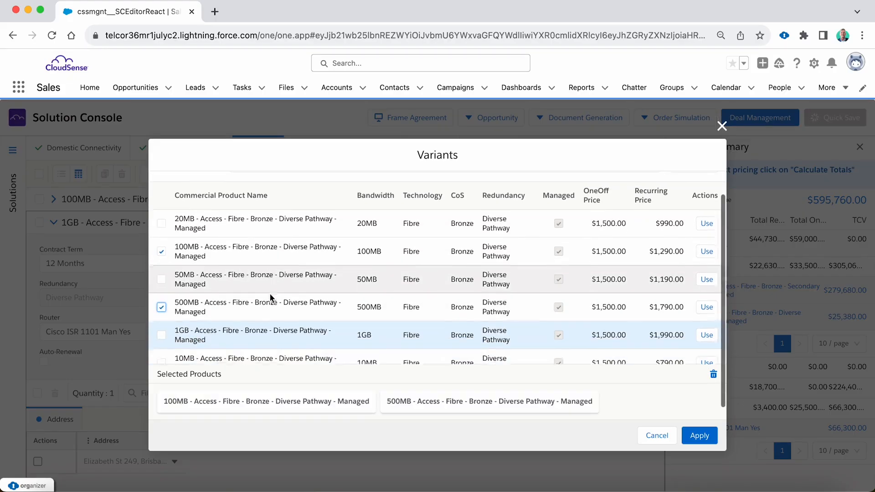
left_click(697, 436)
Step: Generate the solution's quote document and open the TTFinance-DC-002 opportunity in a new browser tab
left_click(544, 120)
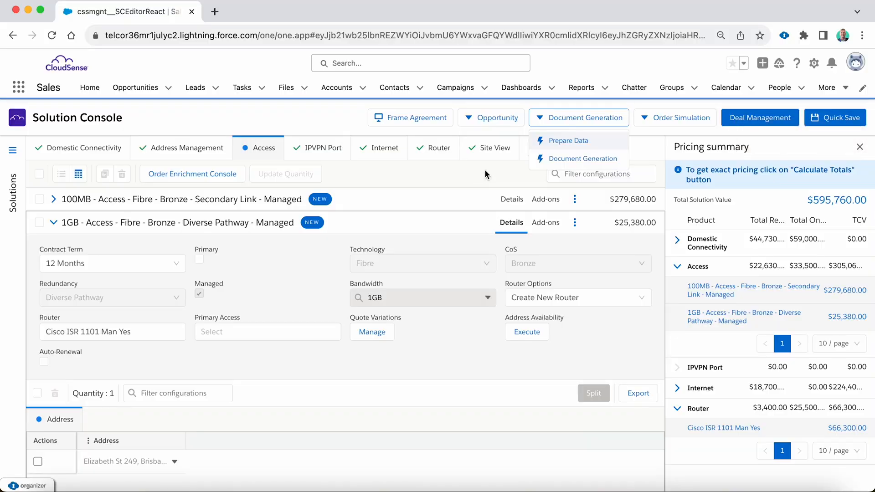
left_click(570, 158)
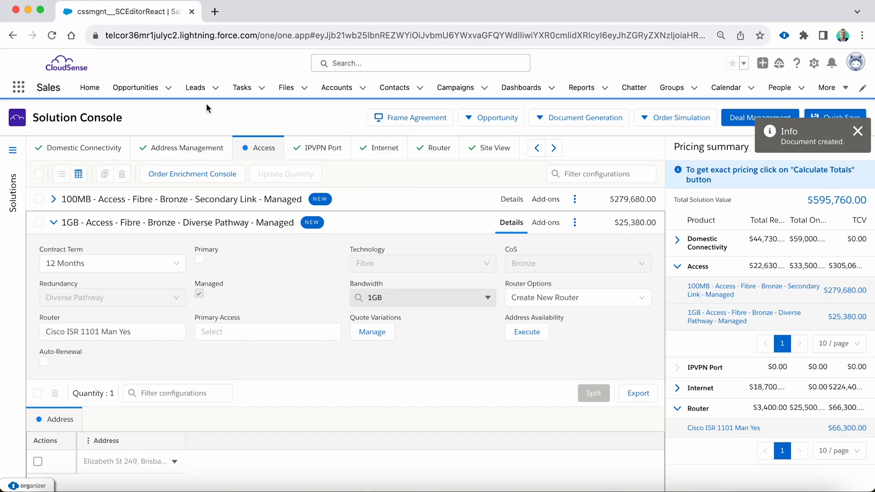
right_click(145, 87)
left_click(194, 97)
left_click(240, 15)
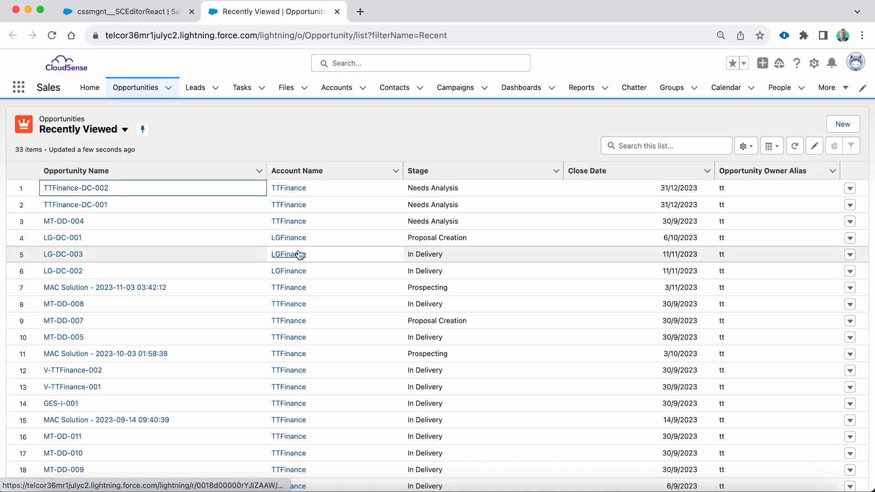
key("Return")
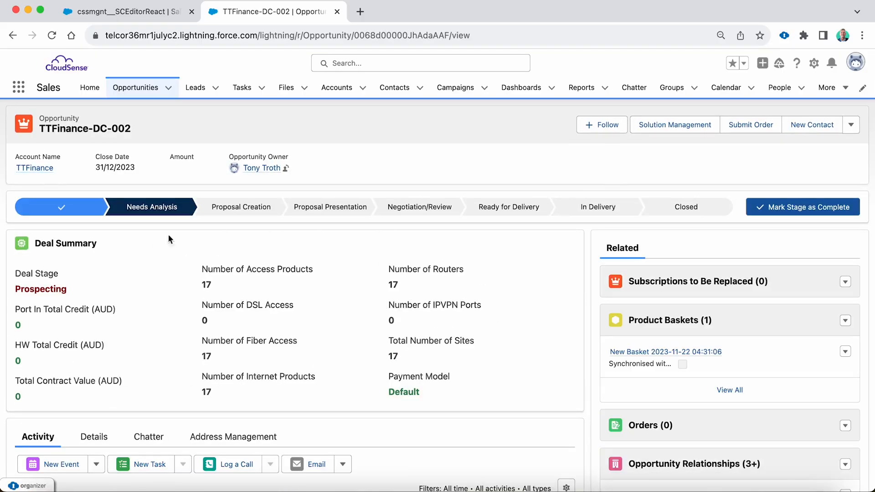
Step: Open the generated TTFinance-DC-002 quote PDF from the opportunity's notes and attachments
scroll(550, 337, "down", 5)
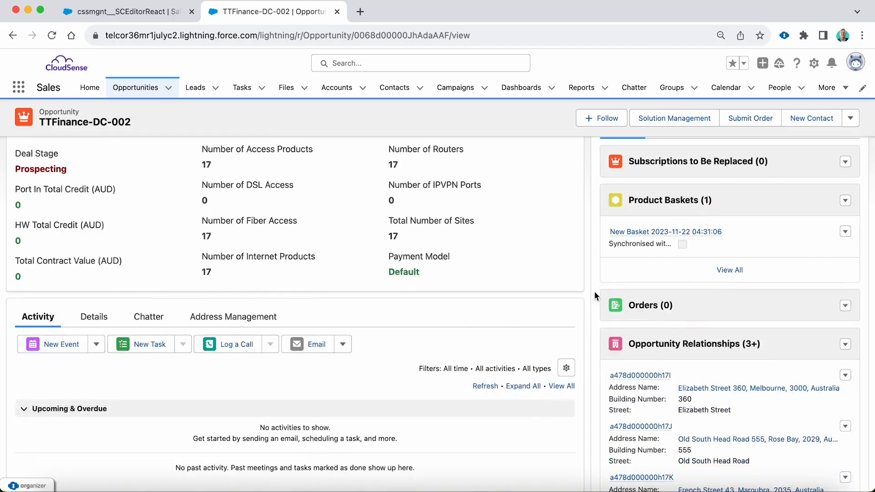
scroll(588, 274, "down", 8)
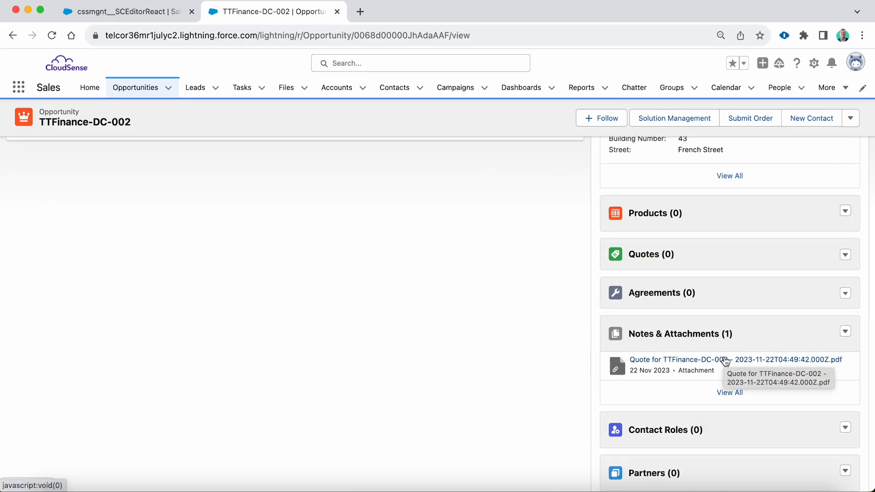
left_click(724, 360)
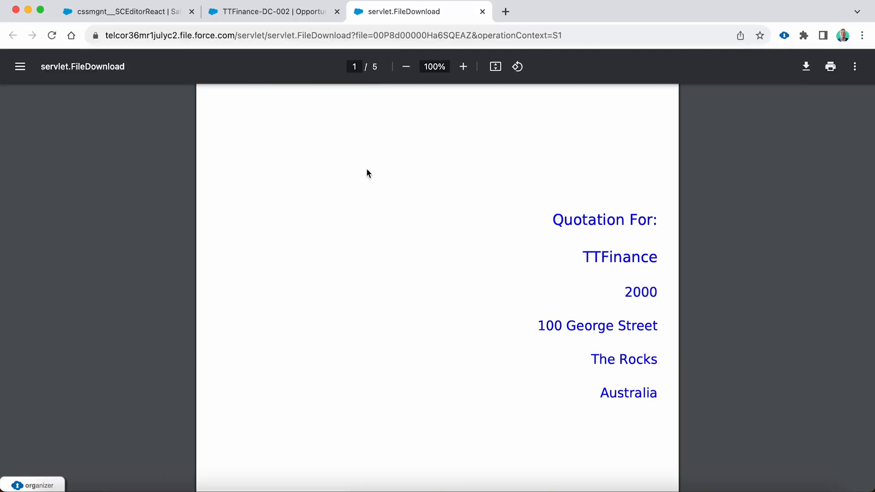
Step: Review the TTFinance quote PDF, including the Access and Internet configurations, the 1GB Access quote variations, the site addresses and the charge totals
scroll(357, 205, "down", 13)
scroll(347, 212, "down", 4)
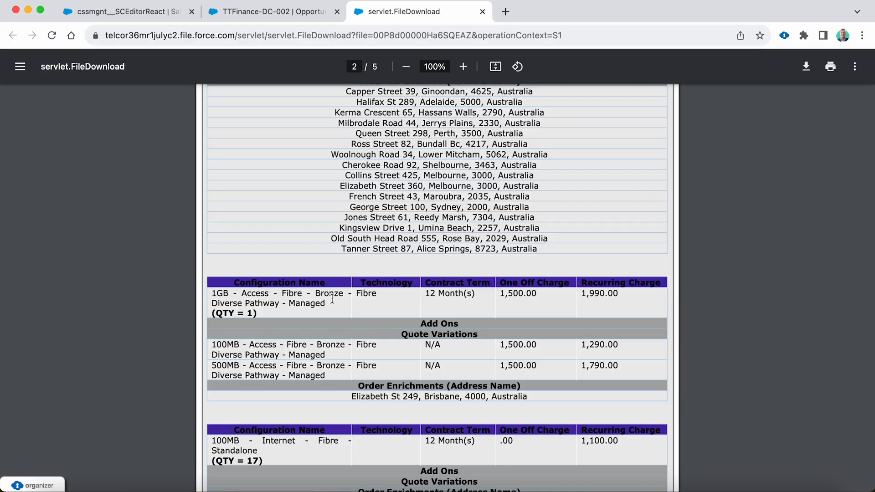
scroll(333, 300, "down", 1)
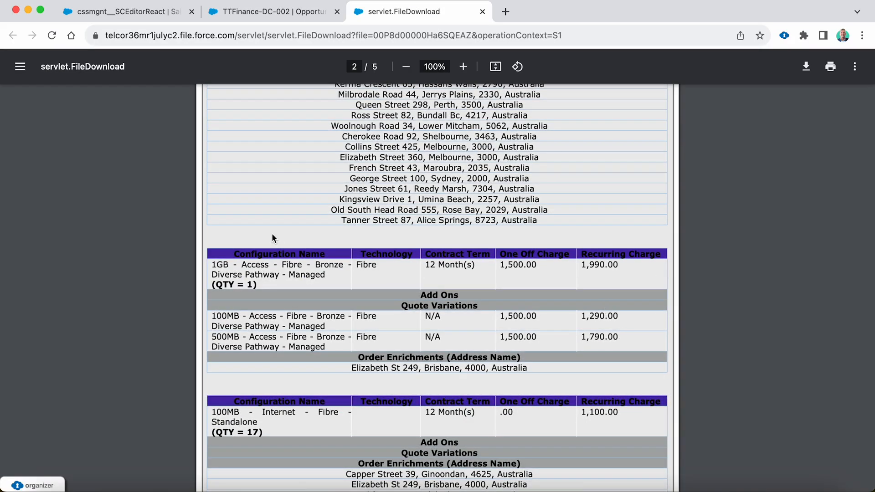
scroll(277, 307, "down", 19)
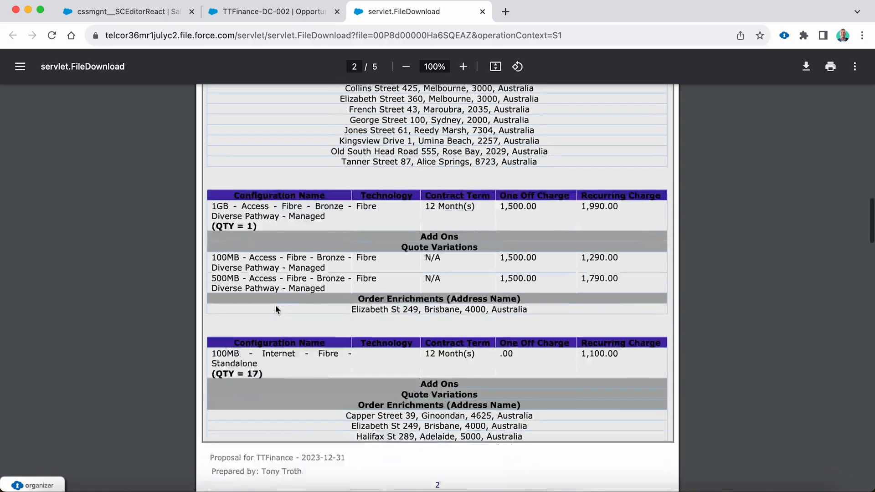
scroll(319, 355, "down", 5)
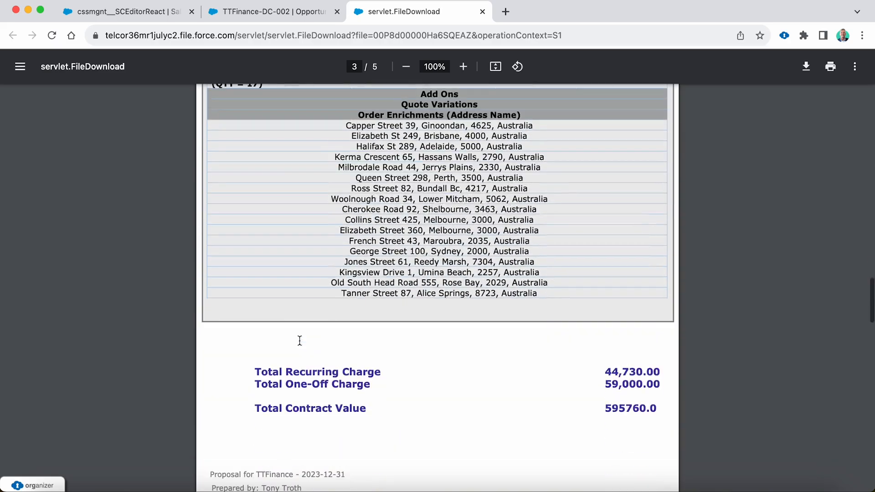
scroll(296, 376, "up", 1)
scroll(295, 376, "up", 10)
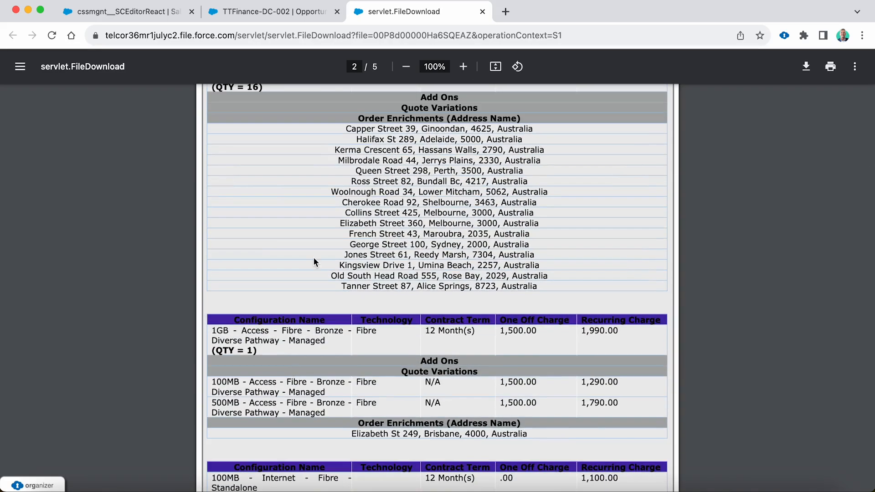
scroll(272, 238, "up", 1)
scroll(191, 407, "down", 3)
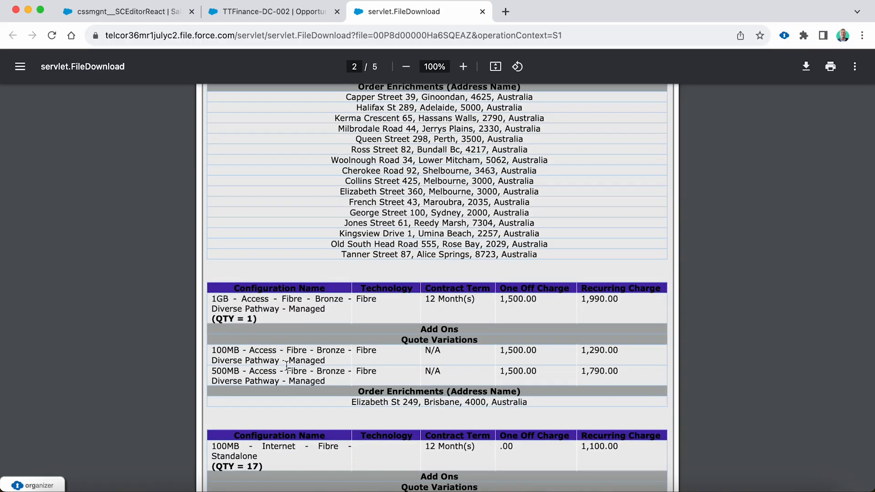
scroll(286, 333, "down", 1)
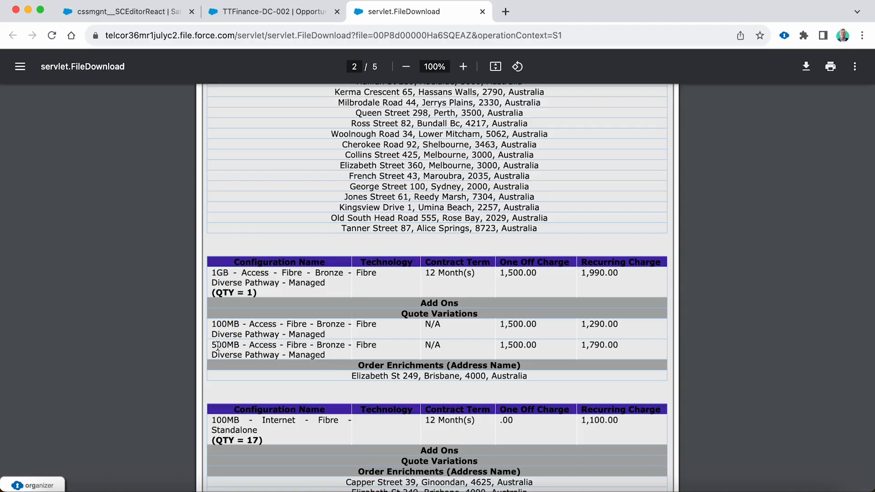
Step: Replace the 1GB Diverse Pathway Access configuration with its 500MB Fibre Bronze Diverse Pathway Managed variant and check its charges in the pricing summary
left_click(140, 13)
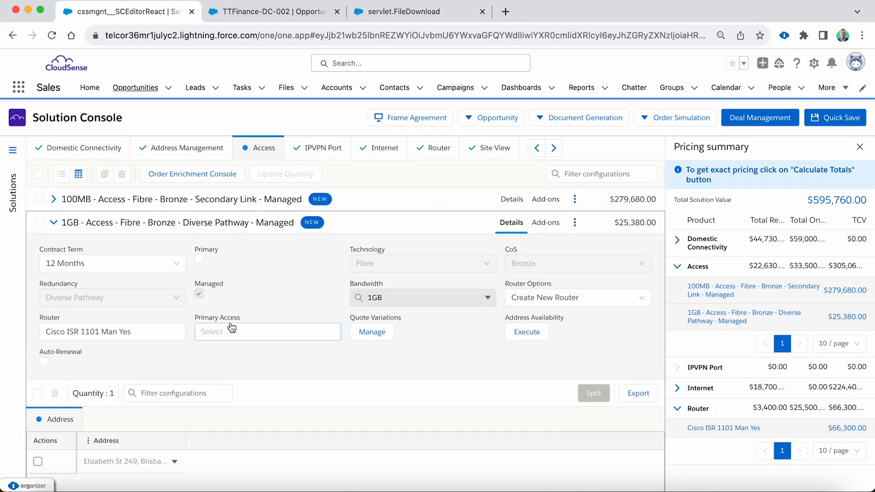
left_click(372, 332)
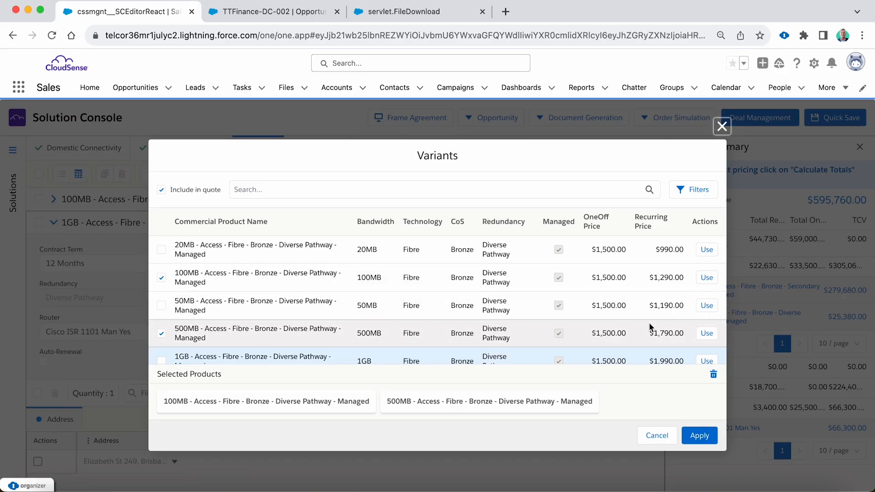
left_click(700, 436)
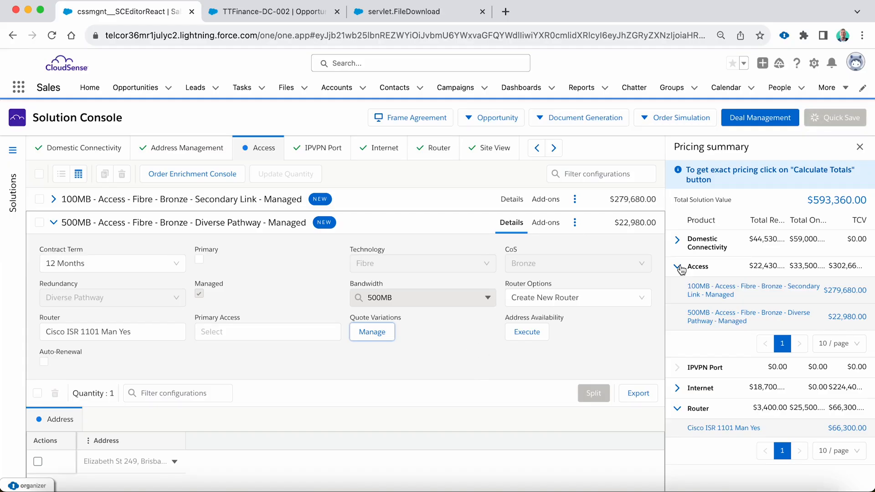
mouse_move(712, 318)
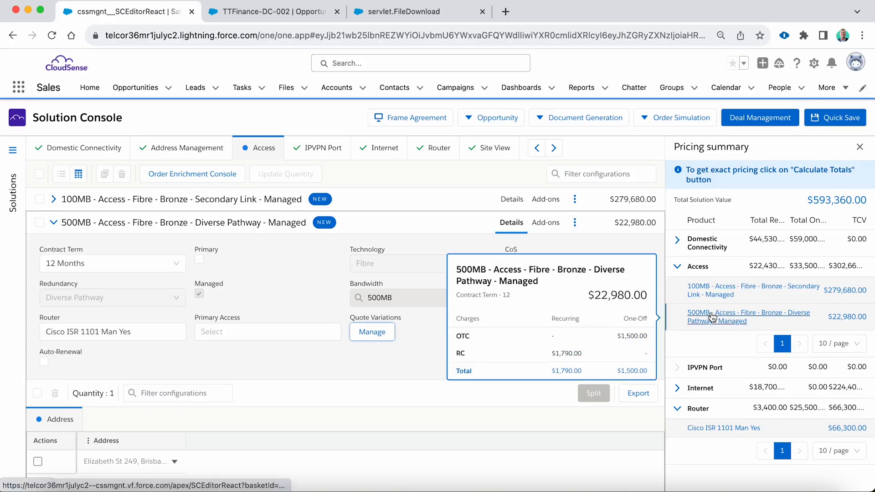
left_click(253, 278)
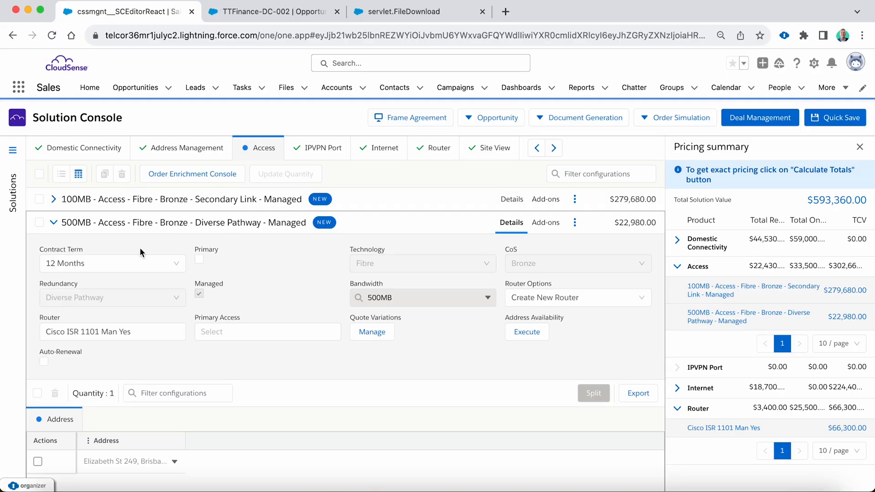
Step: Import the order enrichment data for the 500MB Access configuration in the Order Enrichment Console
left_click(204, 178)
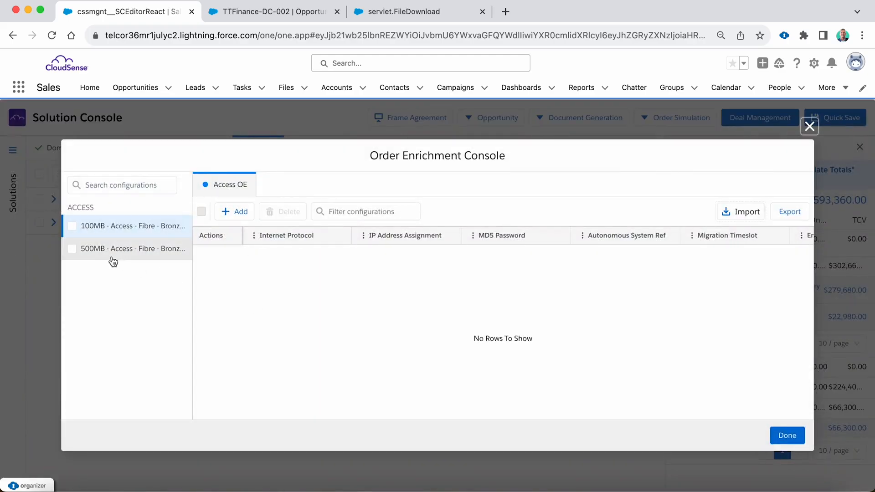
left_click(93, 250)
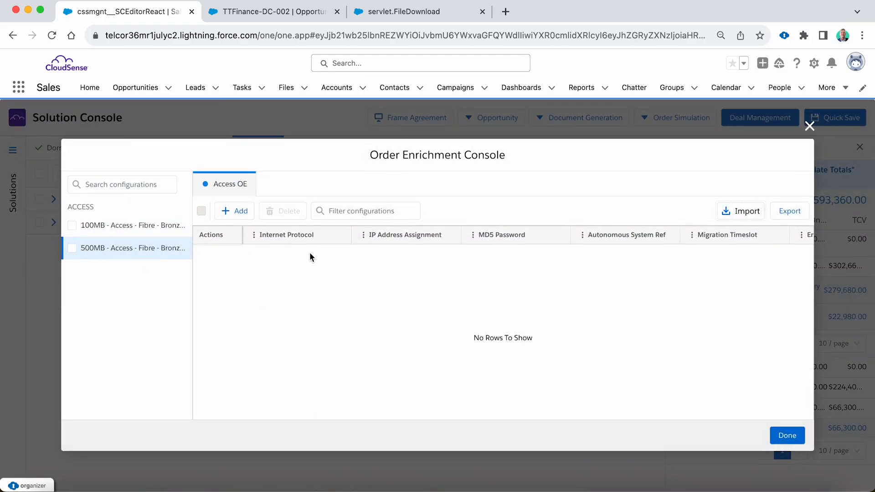
scroll(310, 255, "right", 3)
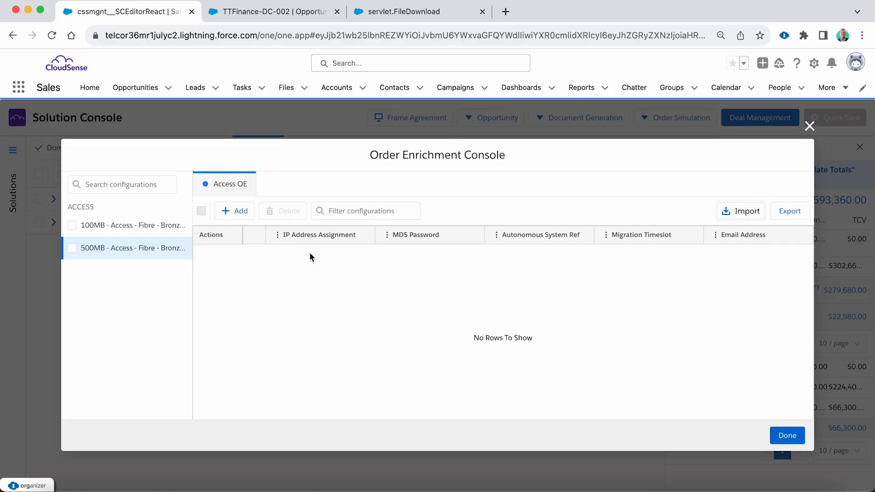
left_click(238, 211)
left_click(283, 211)
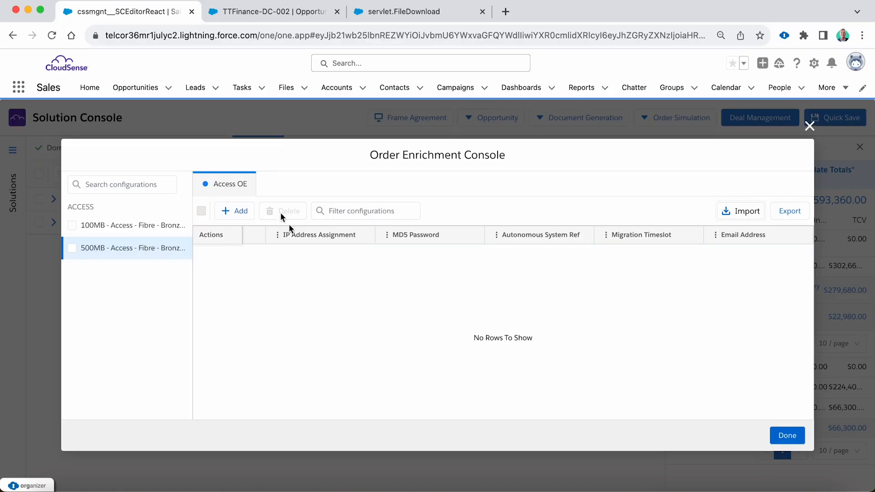
left_click(726, 212)
double_click(291, 207)
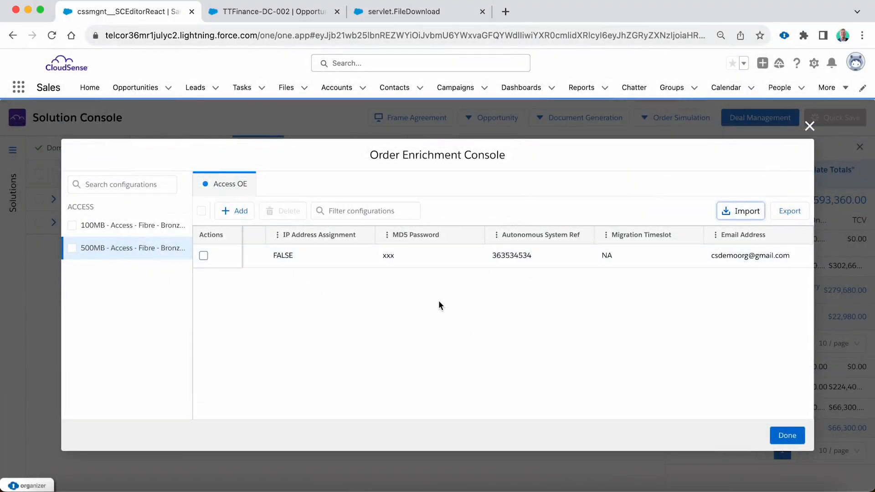
scroll(438, 255, "left", 1)
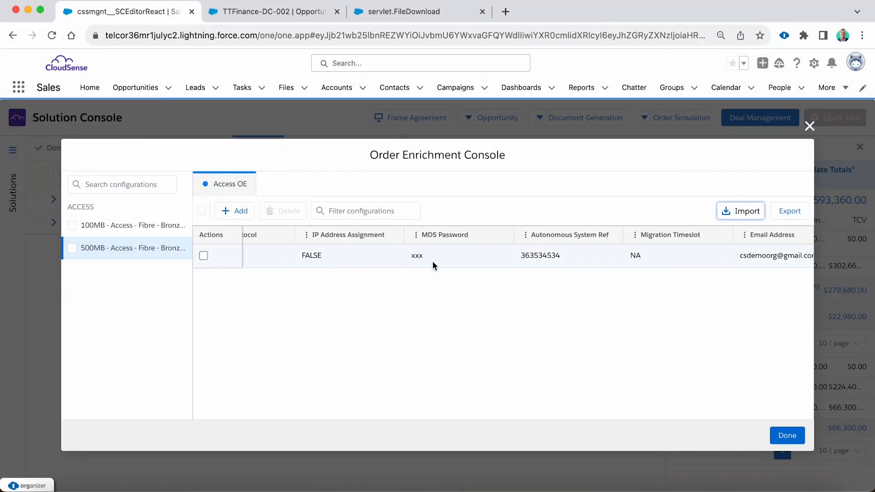
scroll(433, 262, "left", 1)
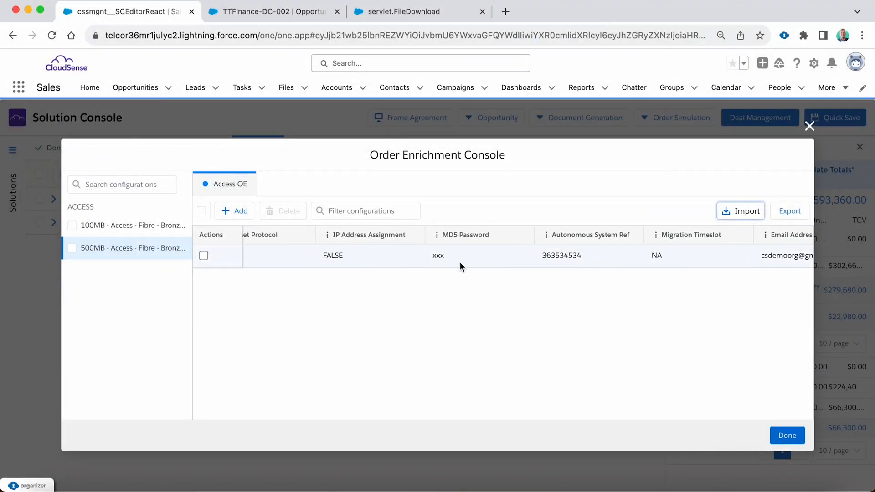
left_click(788, 436)
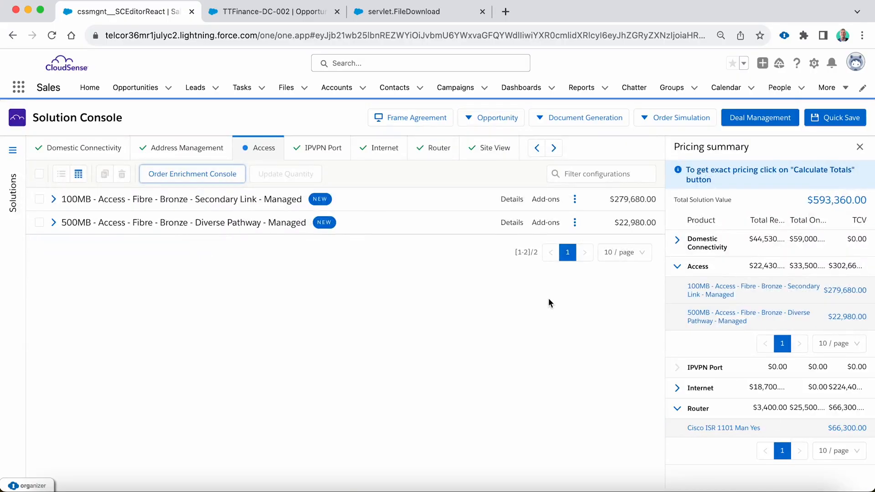
Step: Save the solution, sync it with the TTFinance-DC-002 opportunity and check the opportunity's details and product lines
left_click(817, 121)
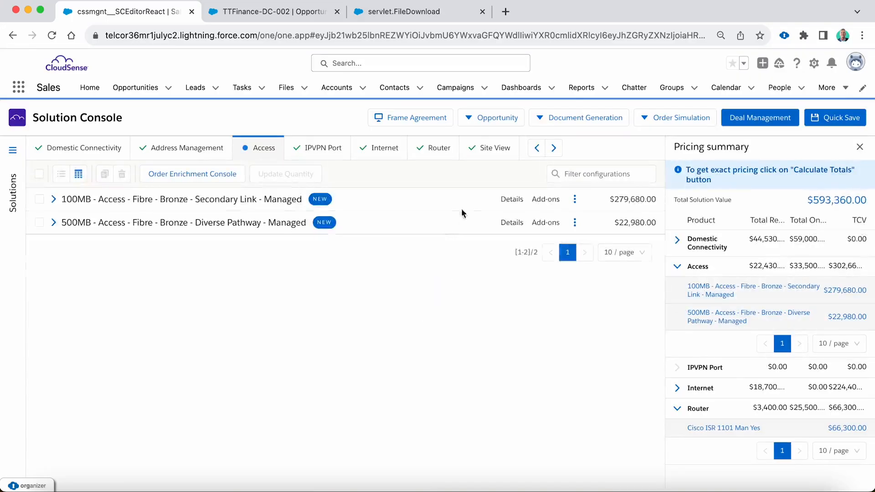
left_click(468, 120)
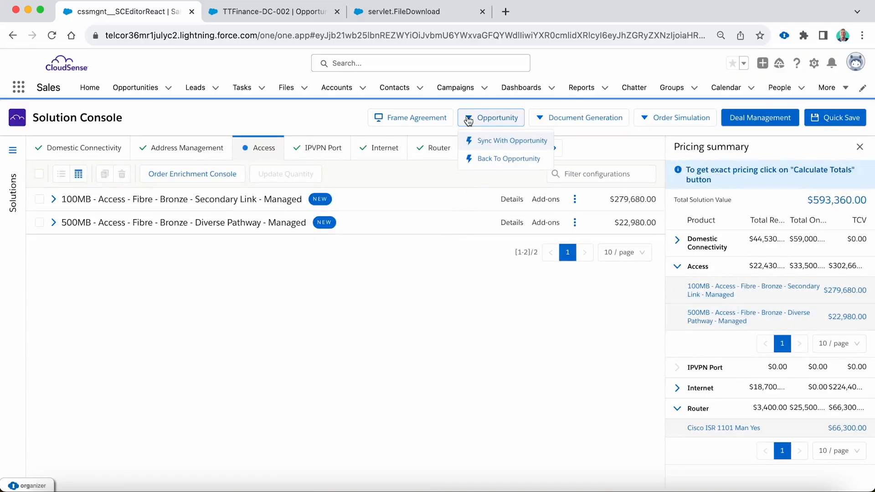
left_click(499, 145)
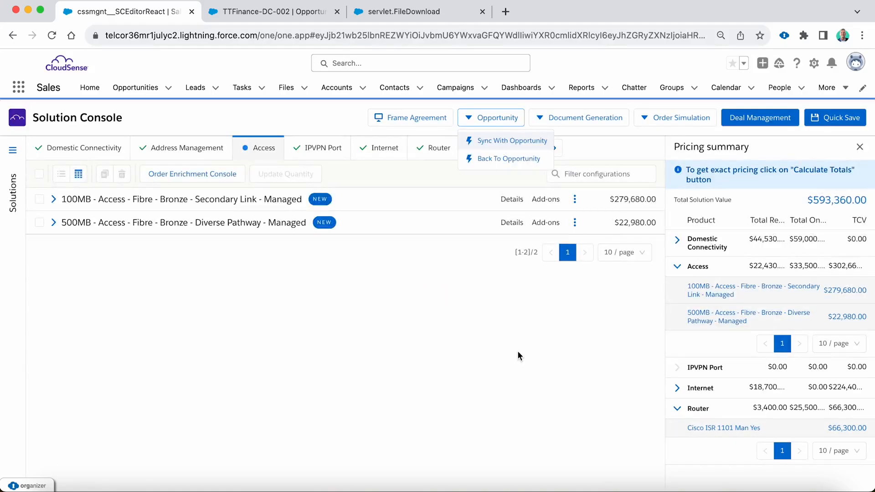
scroll(341, 302, "down", 4)
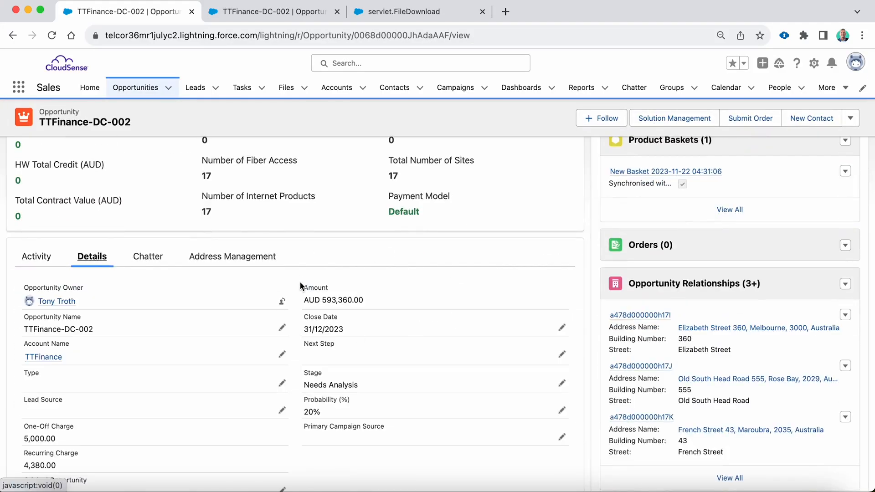
scroll(584, 279, "down", 6)
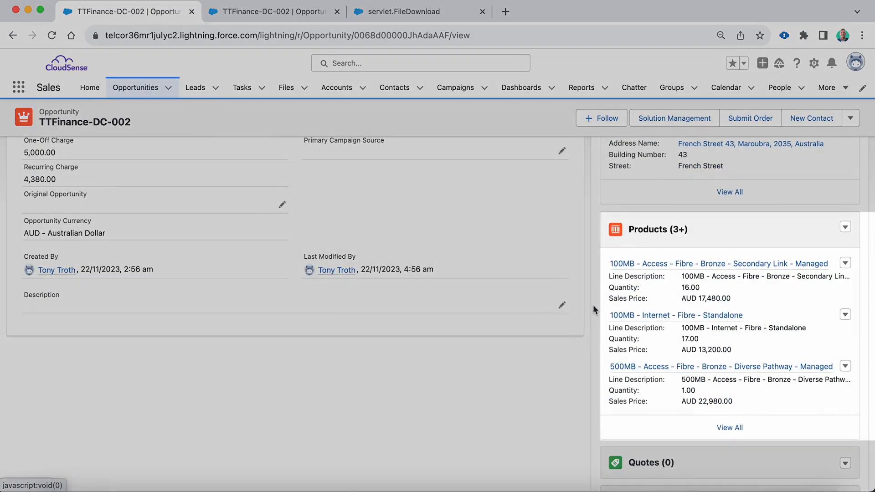
scroll(593, 379, "up", 10)
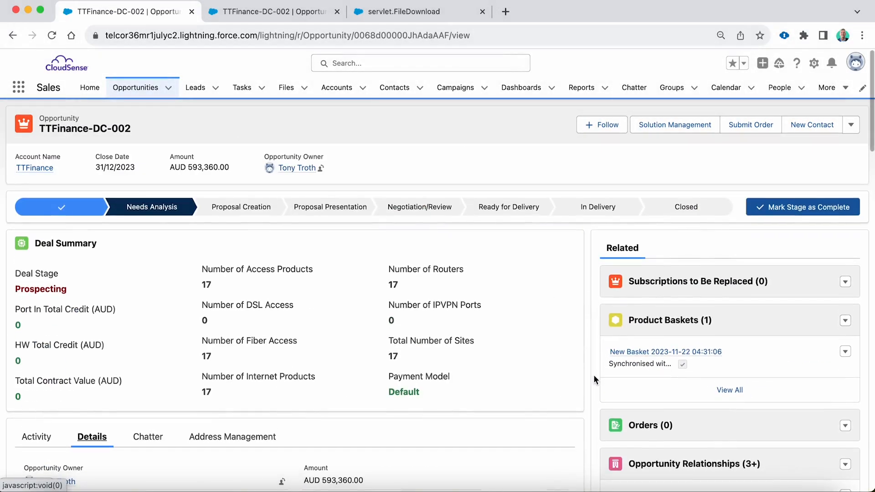
Step: Submit the order from the TTFinance-DC-002 opportunity and open the resulting order record
left_click(730, 124)
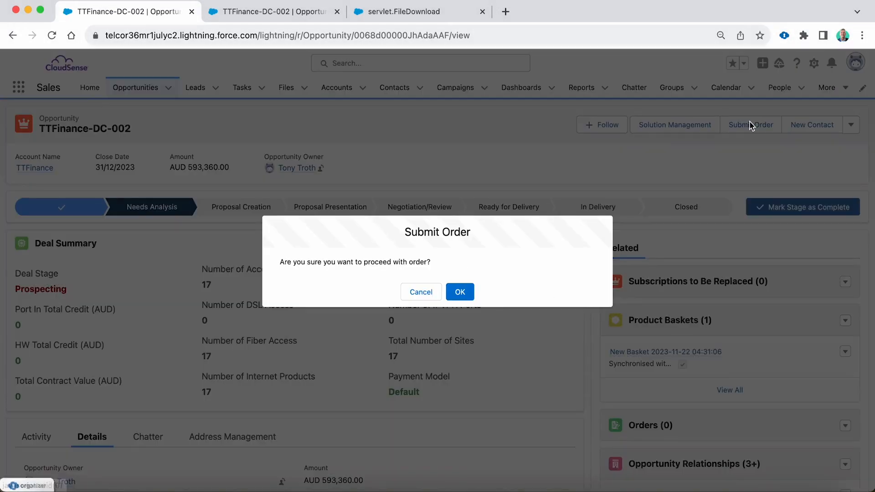
left_click(472, 291)
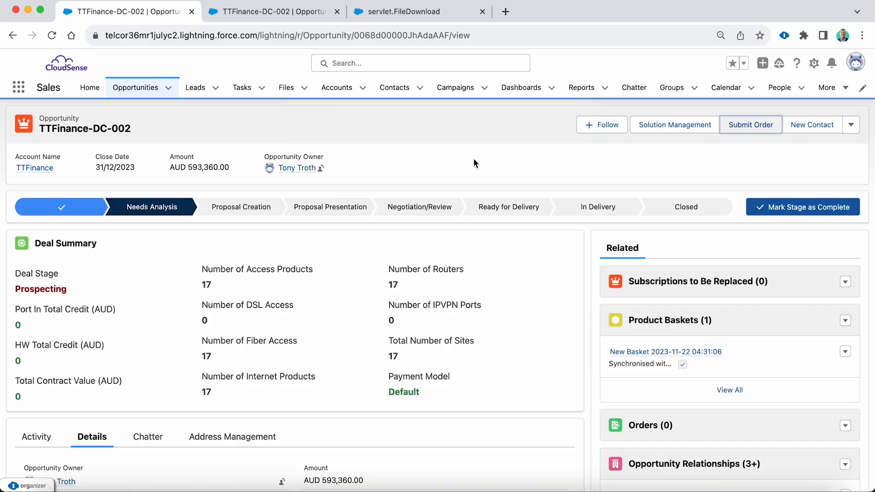
left_click(647, 425)
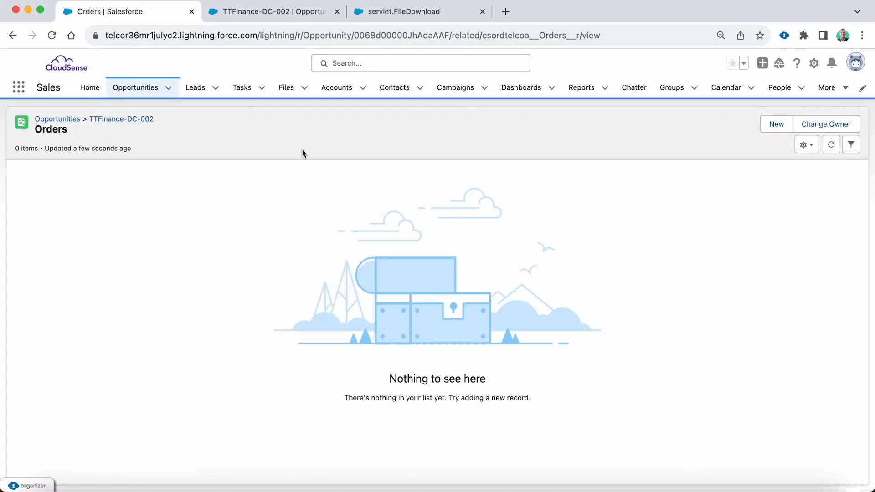
left_click(831, 144)
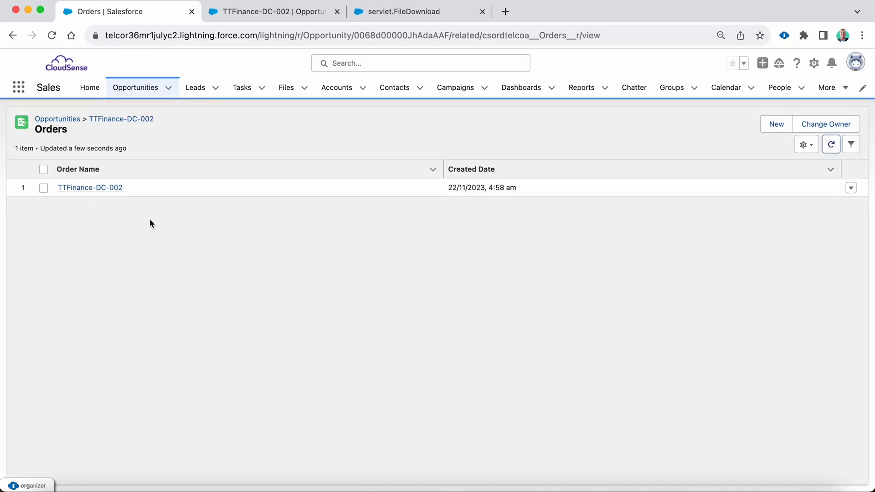
left_click(93, 188)
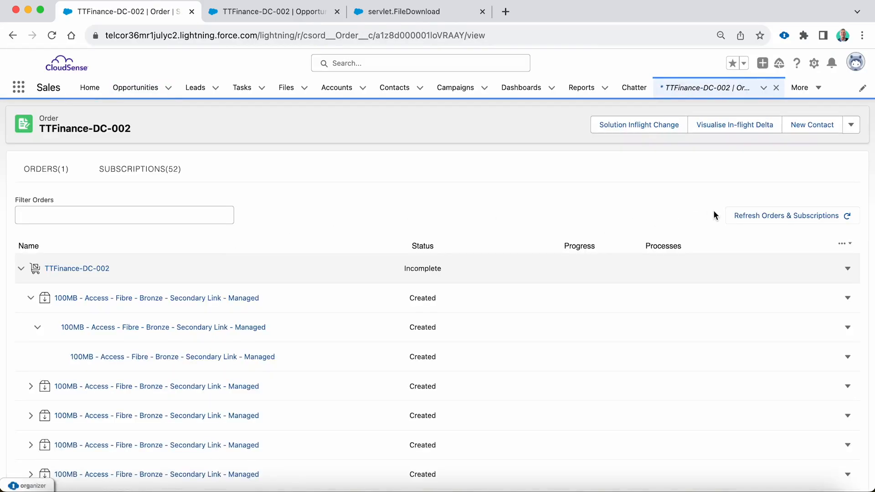
Step: Refresh the orders and subscriptions, expand the first 100MB Access subscription to its service and look through the order's other subscriptions
left_click(758, 214)
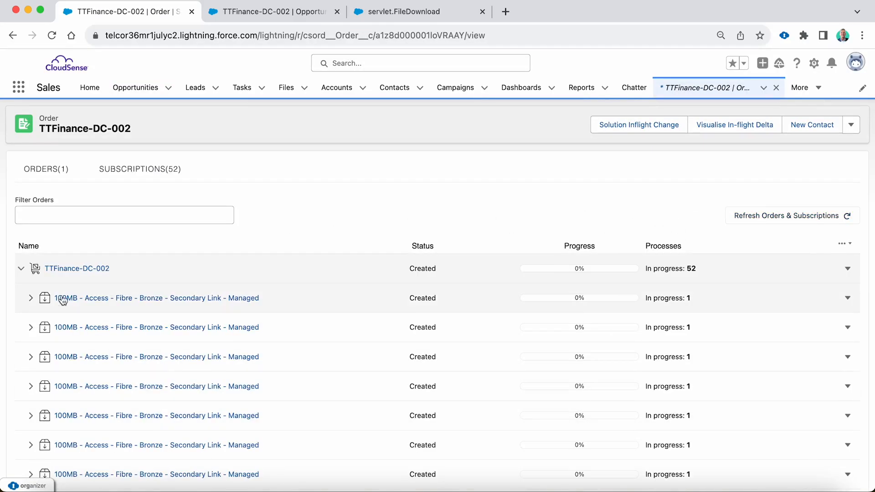
left_click(31, 298)
left_click(37, 328)
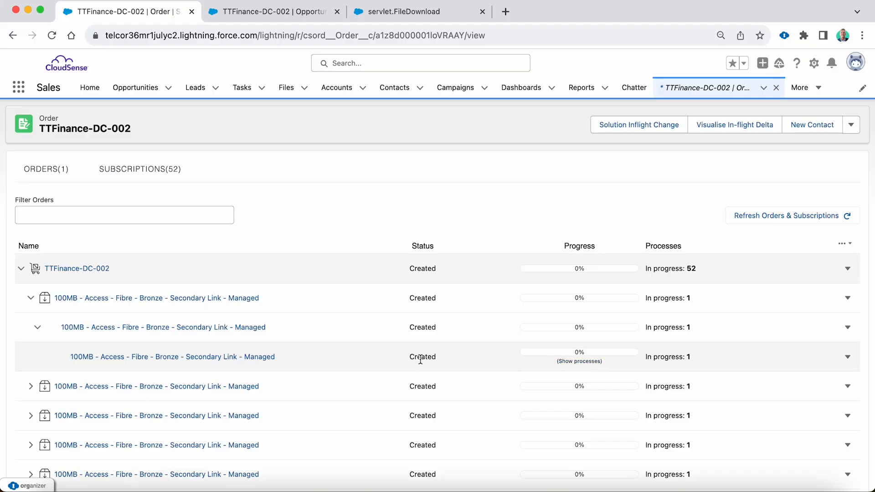
scroll(378, 208, "down", 5)
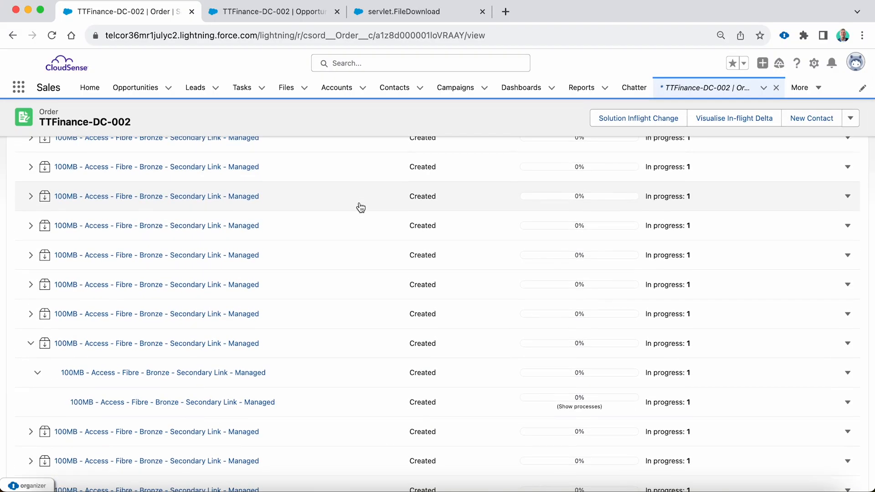
scroll(361, 208, "down", 10)
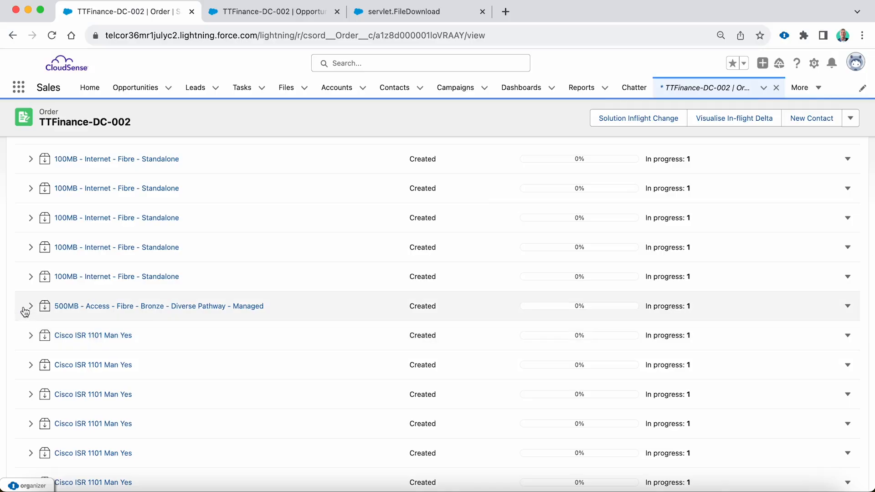
Step: Expand the 500MB Diverse Pathway Access subscription to its service and open the service's Order Delivery process
left_click(29, 308)
left_click(33, 336)
left_click(577, 370)
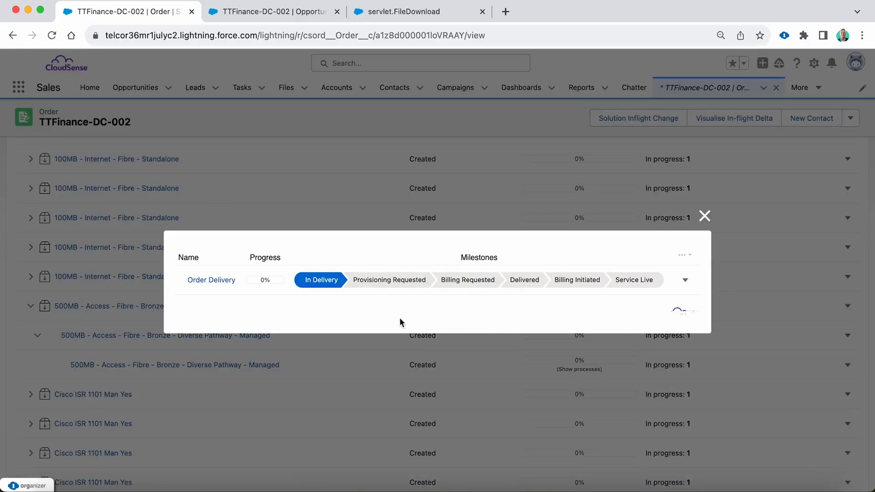
left_click(222, 280)
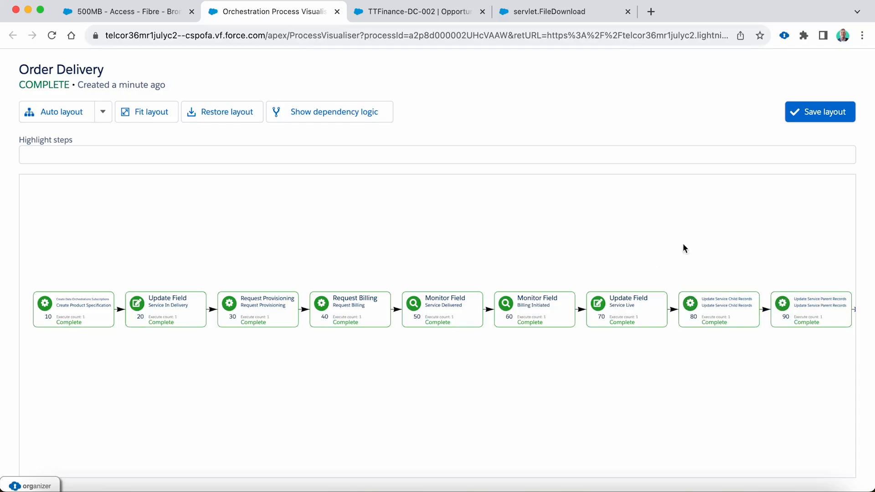
Step: Reload the 500MB Access service record and examine its status, contract values and linked order details
left_click(133, 13)
key("super+r")
scroll(208, 224, "down", 6)
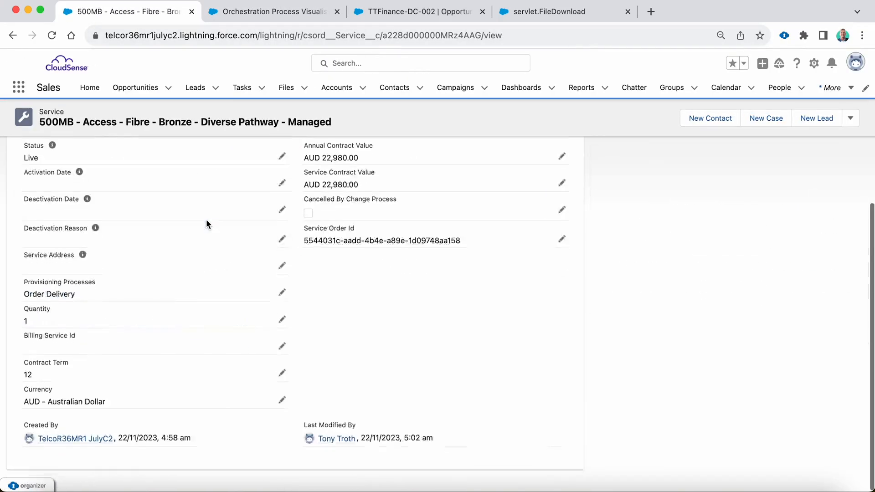
scroll(207, 225, "down", 20)
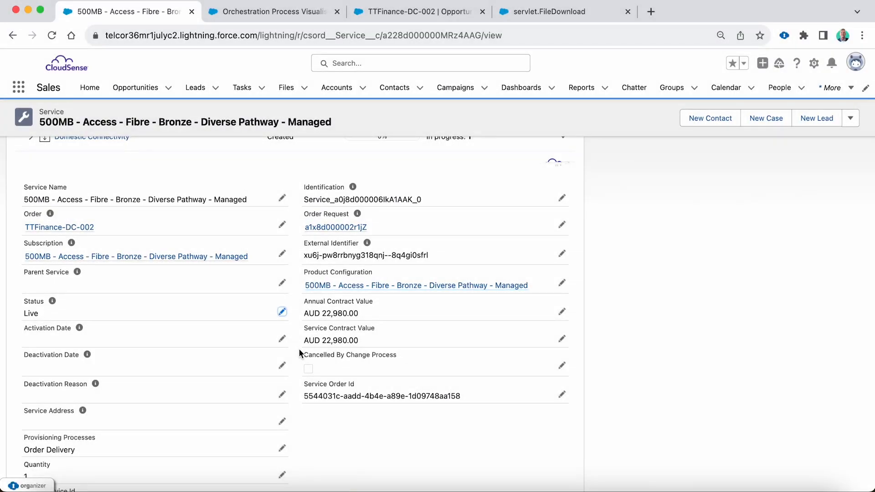
scroll(299, 349, "up", 2)
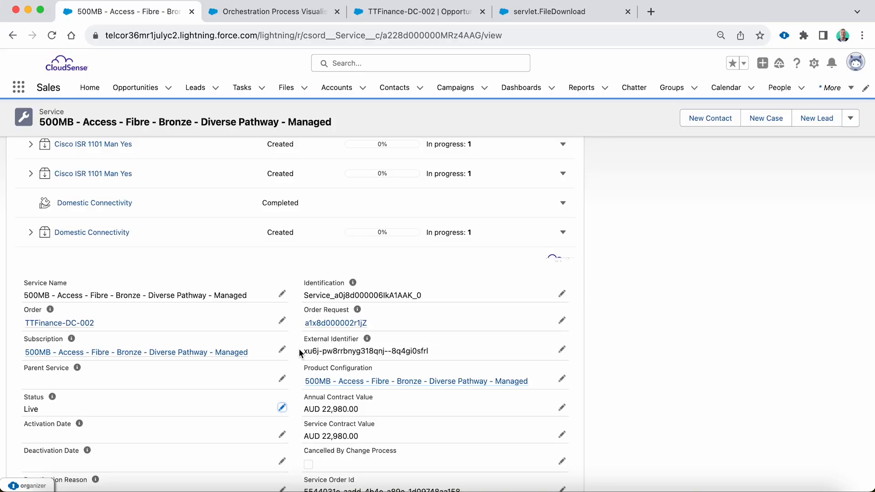